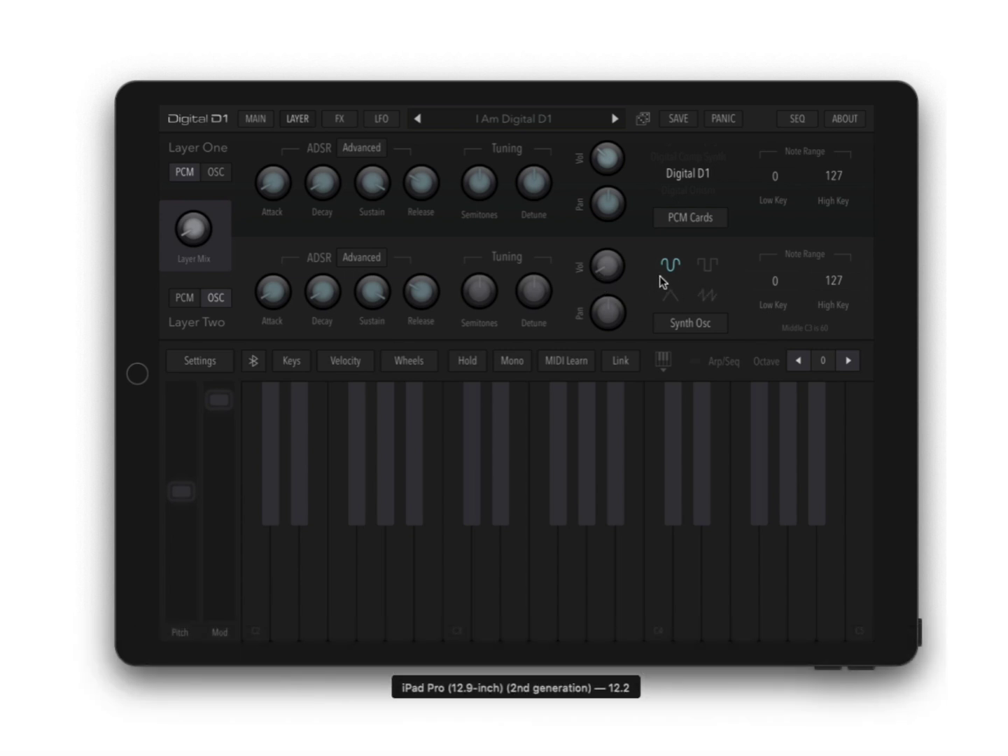
Play two notes, then open Layer One's PCM sample cards and close them unchanged.
click(496, 514)
click(451, 570)
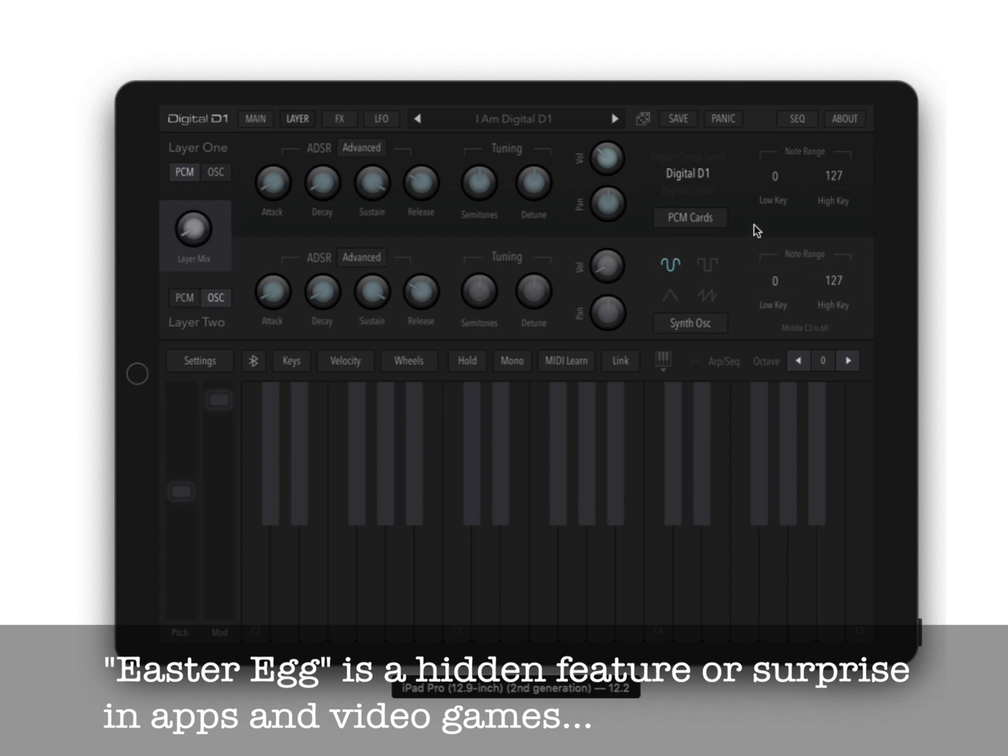
click(692, 219)
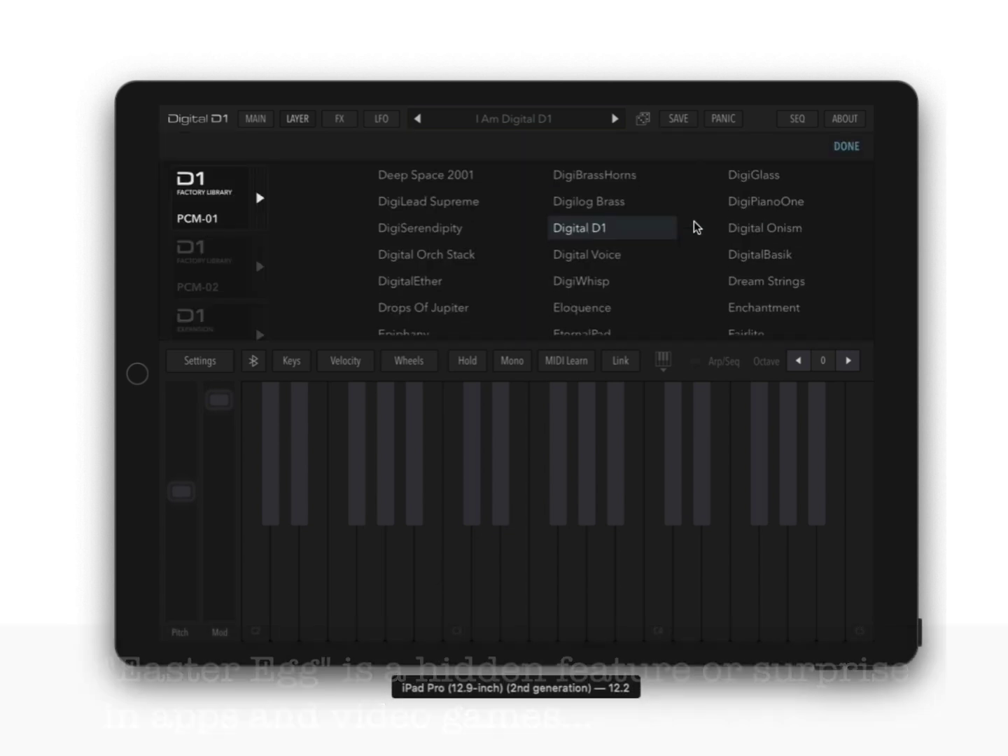
click(860, 148)
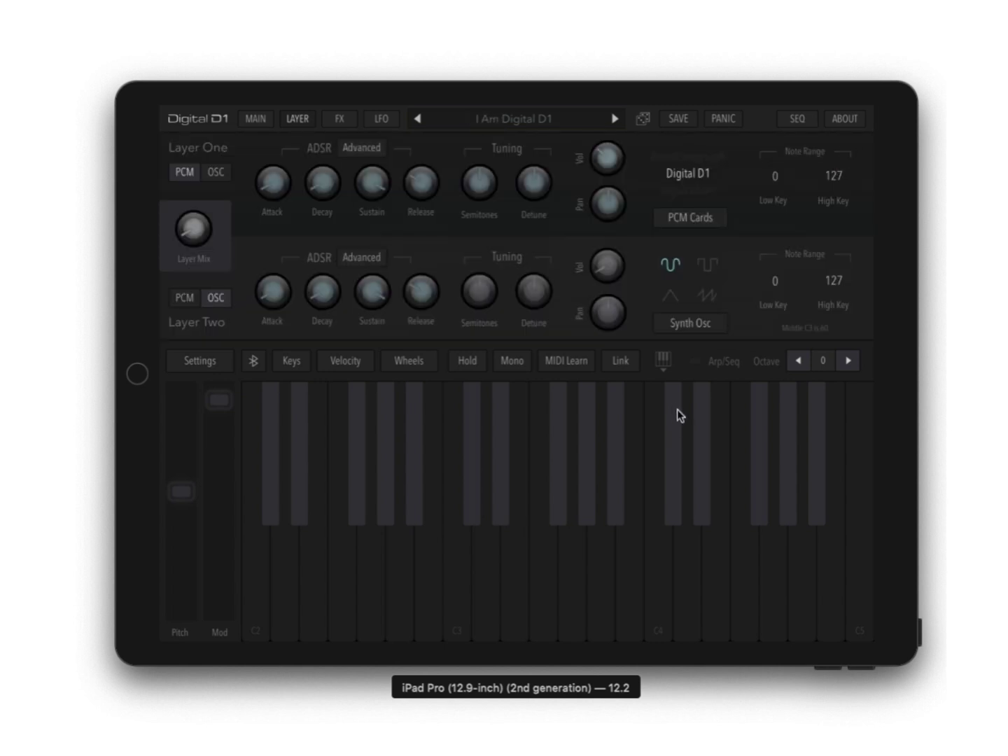
Show both layers' Harmonic filter panels and create a new Init preset in the User bank.
click(663, 361)
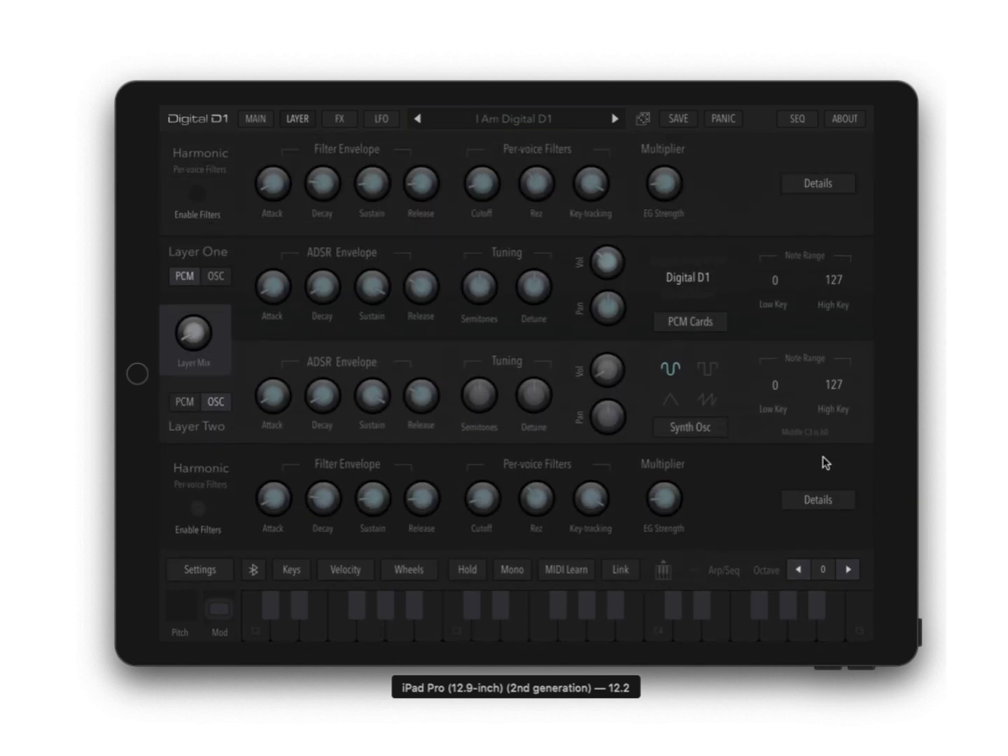
click(514, 118)
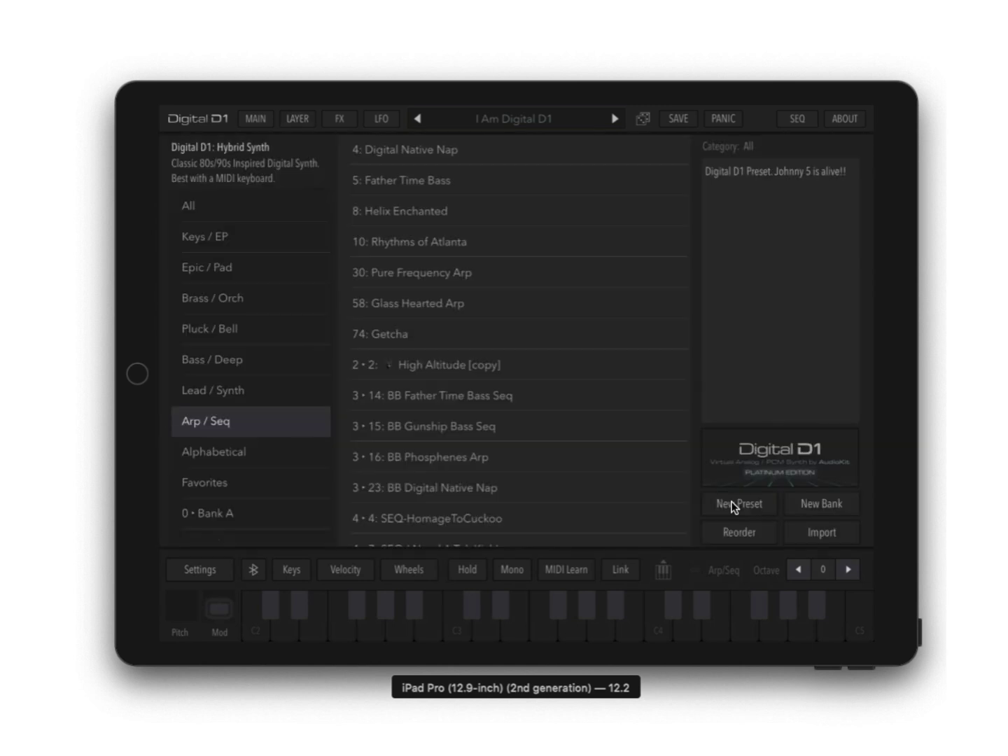
click(732, 503)
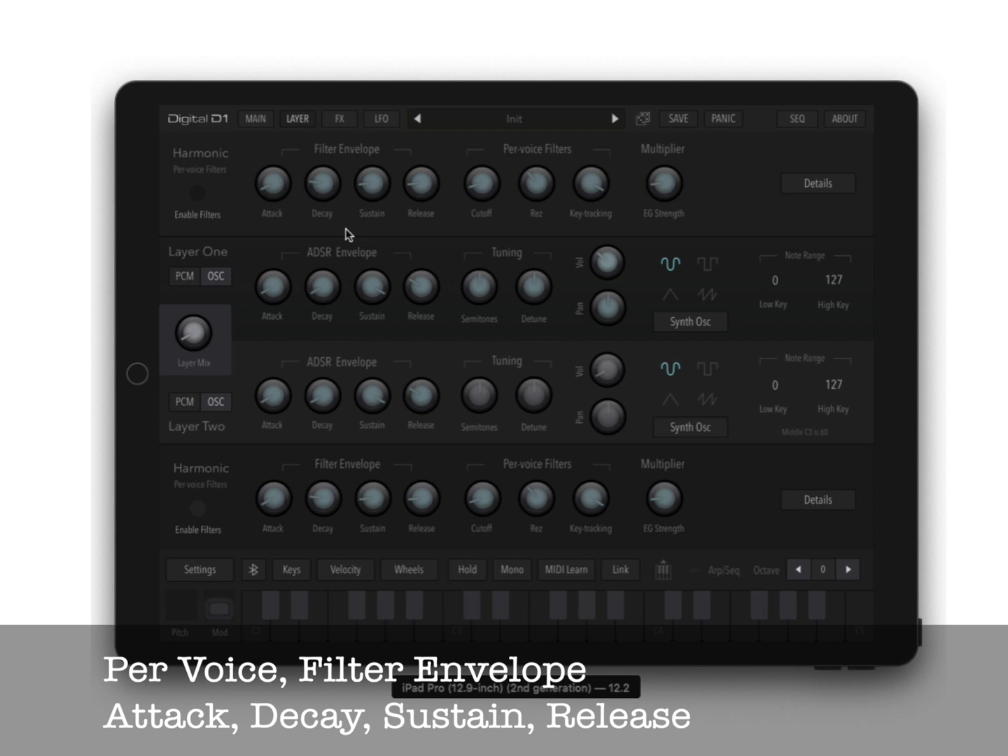
Toggle the Layer 2 low-pass on and off, enable Layer Two's harmonic filters, then return to MAIN.
click(256, 119)
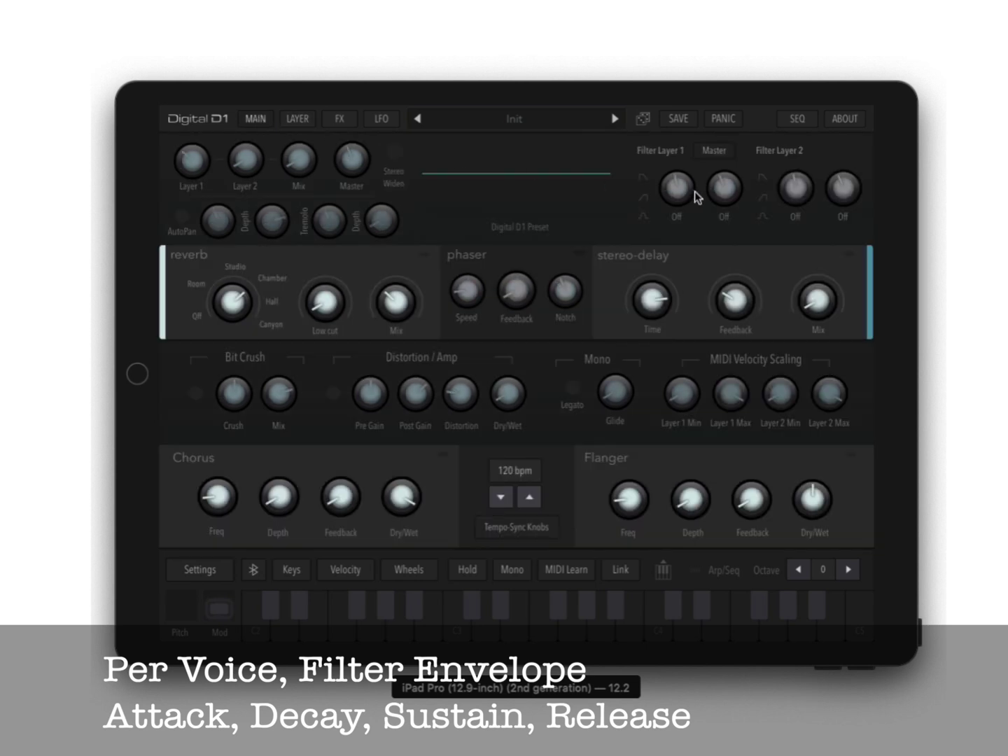
click(760, 180)
click(759, 180)
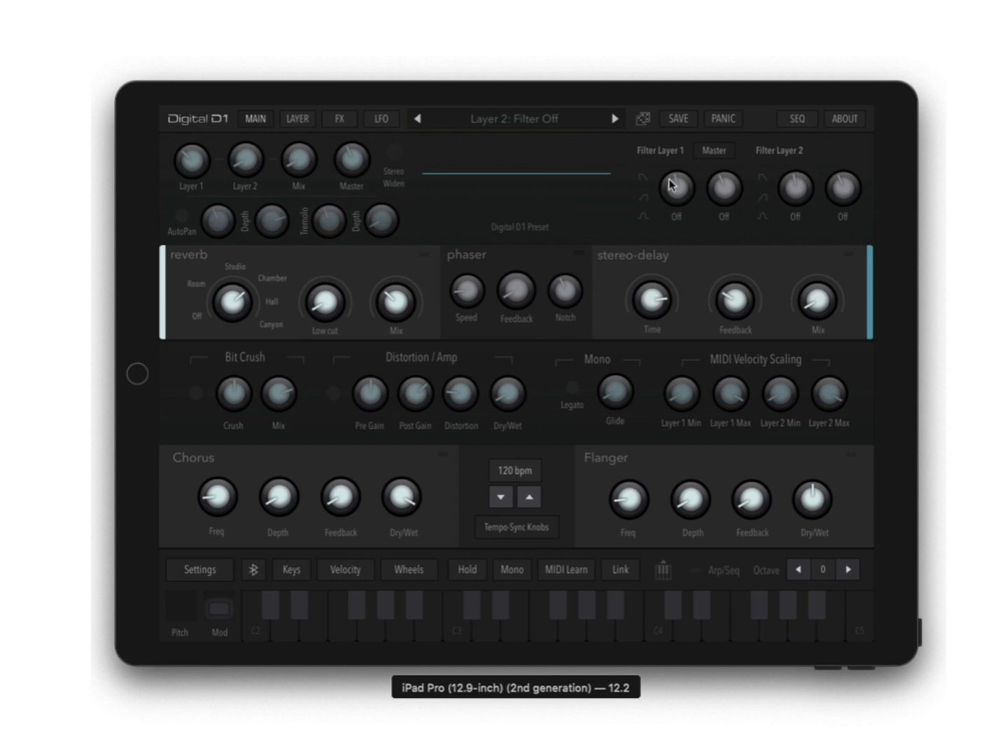
click(313, 122)
click(198, 510)
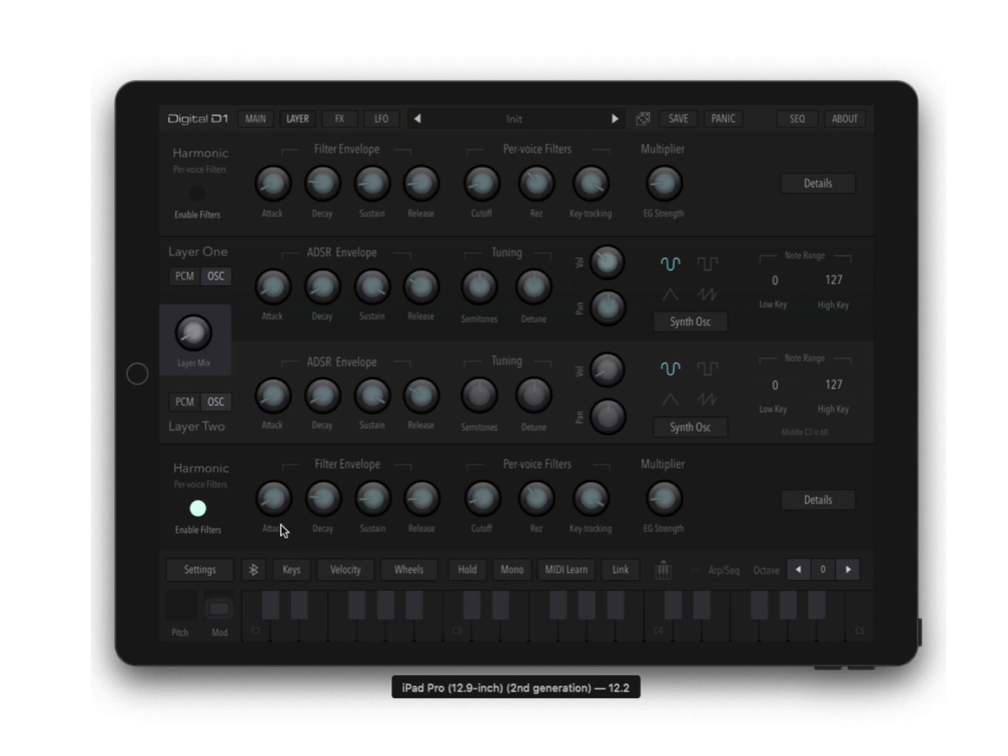
drag(281, 531, 821, 220)
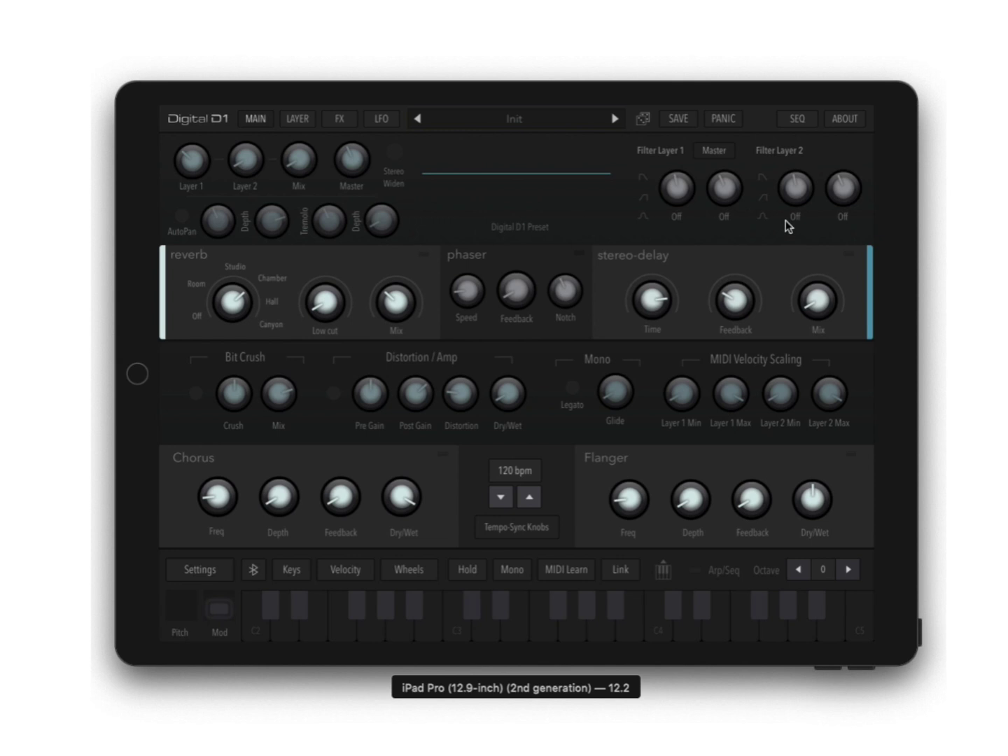
Set both the Layer 2 and Layer 1 filters to high-pass, then close the signal-flow diagram.
click(763, 179)
click(762, 199)
click(643, 198)
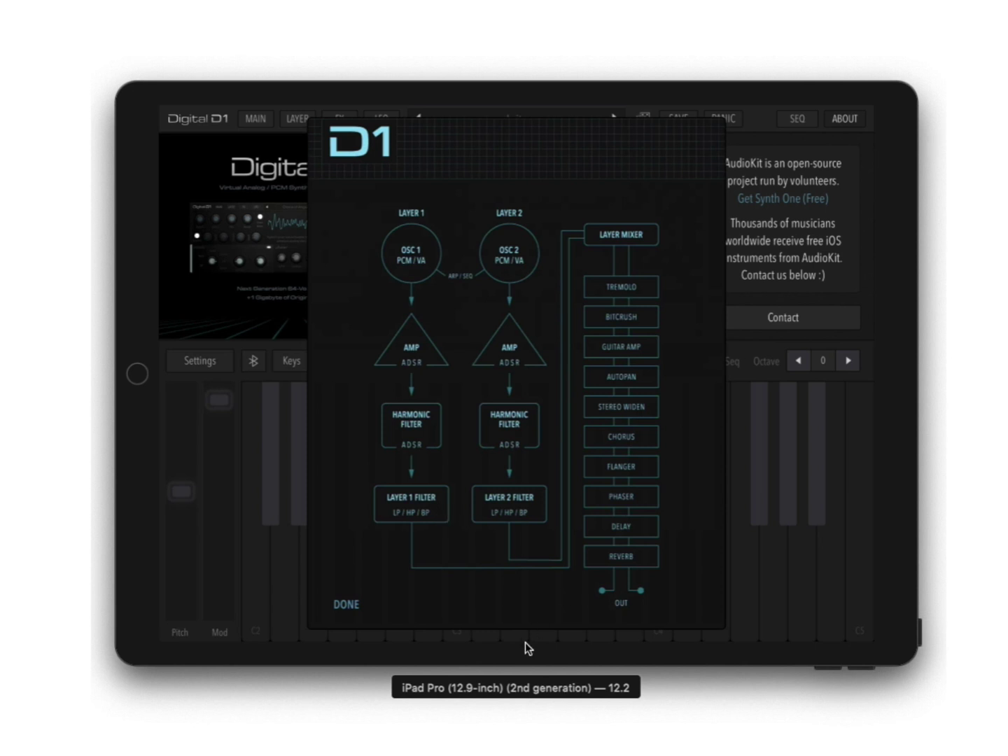
click(332, 608)
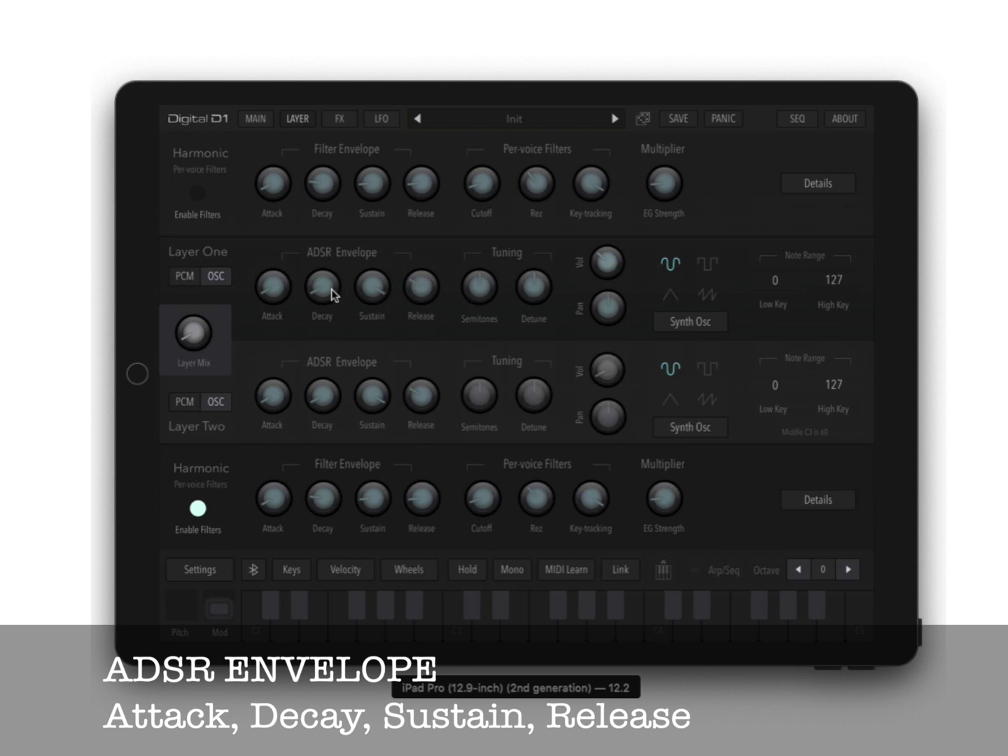
click(427, 628)
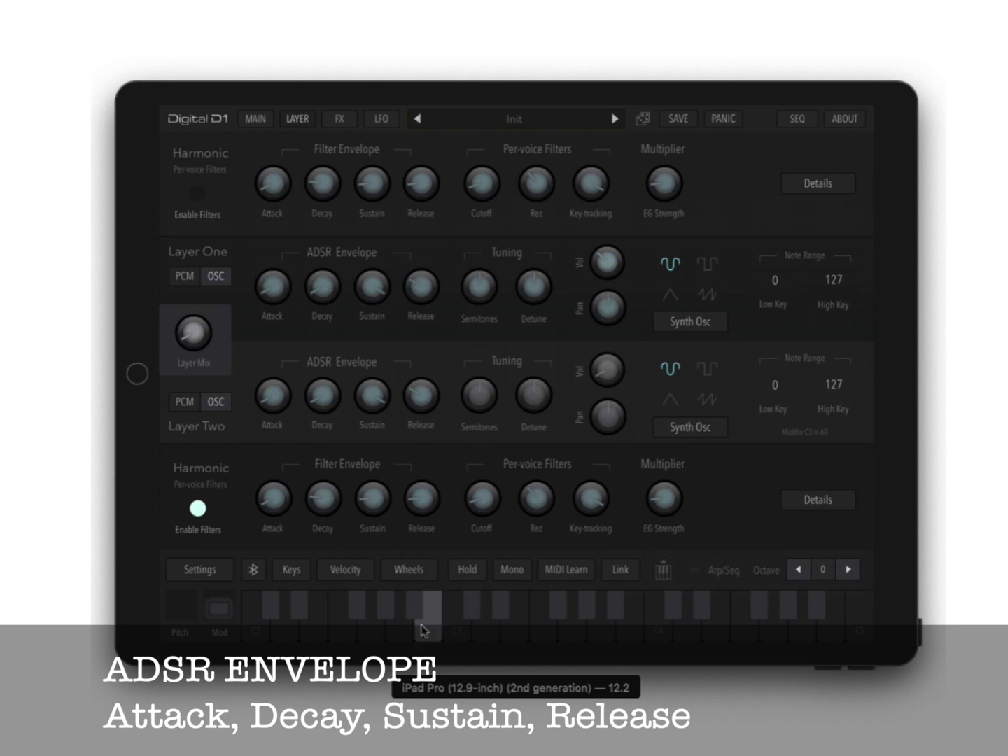
click(632, 634)
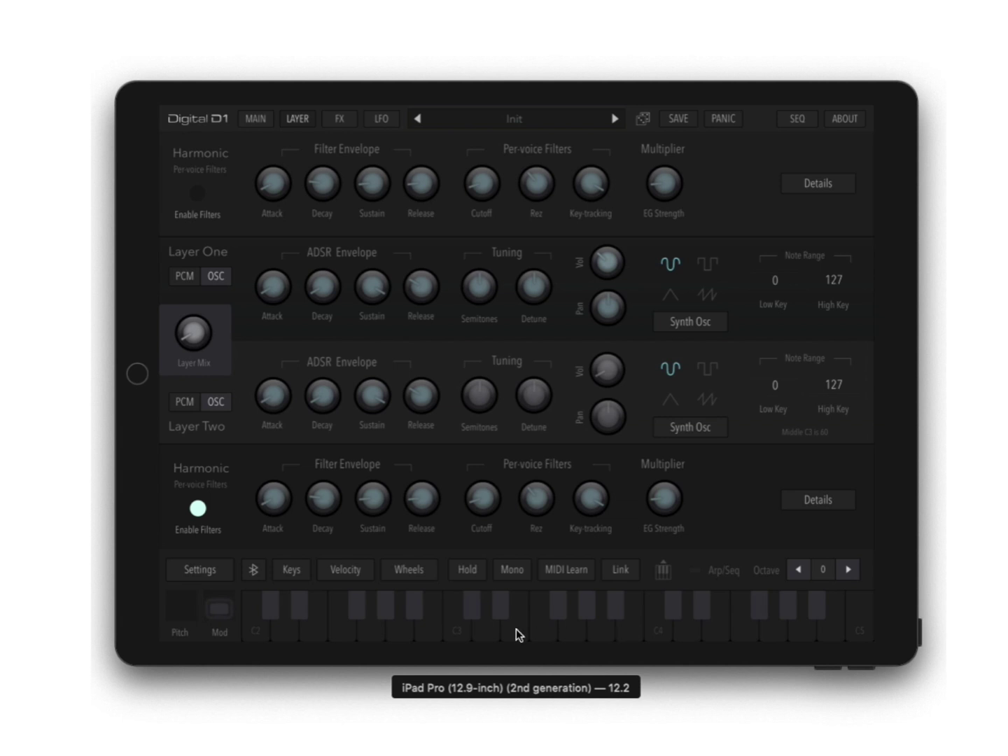
click(672, 636)
drag(481, 292, 472, 349)
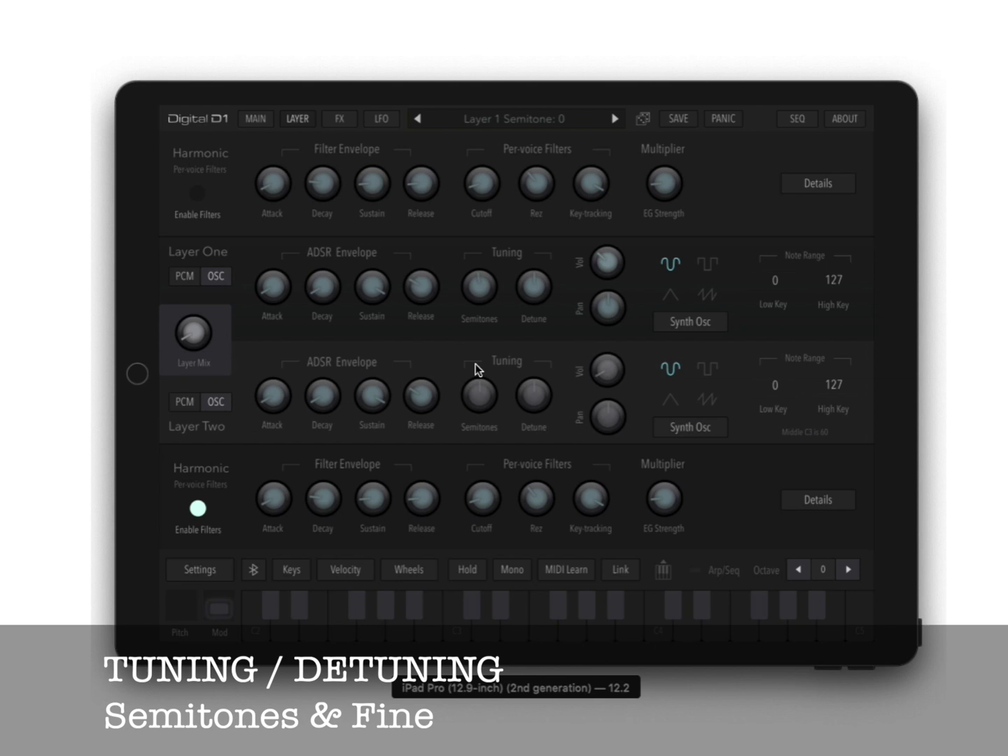
drag(528, 286, 524, 236)
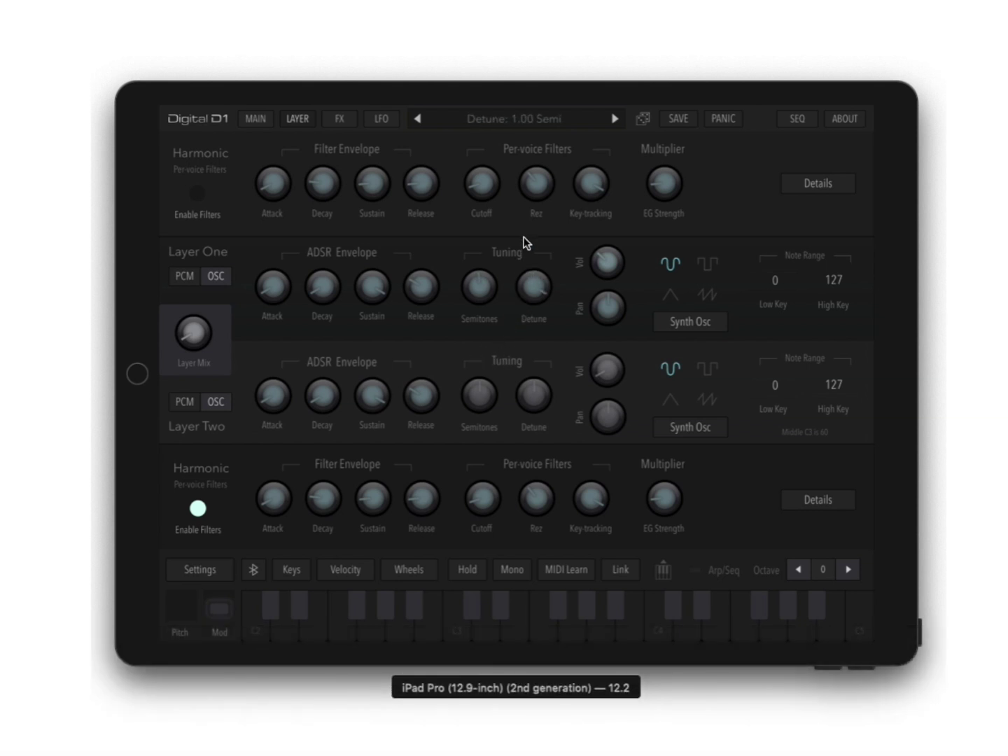
click(531, 286)
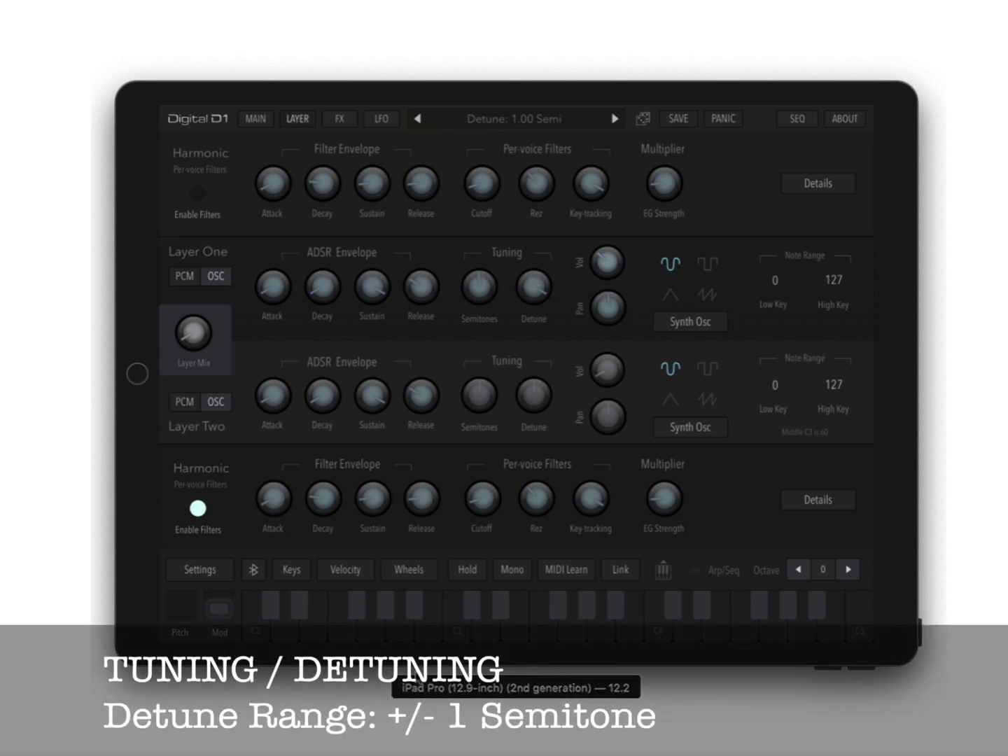
drag(538, 288, 460, 592)
click(451, 628)
mouse_move(526, 289)
mouse_down()
mouse_move(535, 229)
mouse_move(529, 293)
mouse_up()
double_click(534, 293)
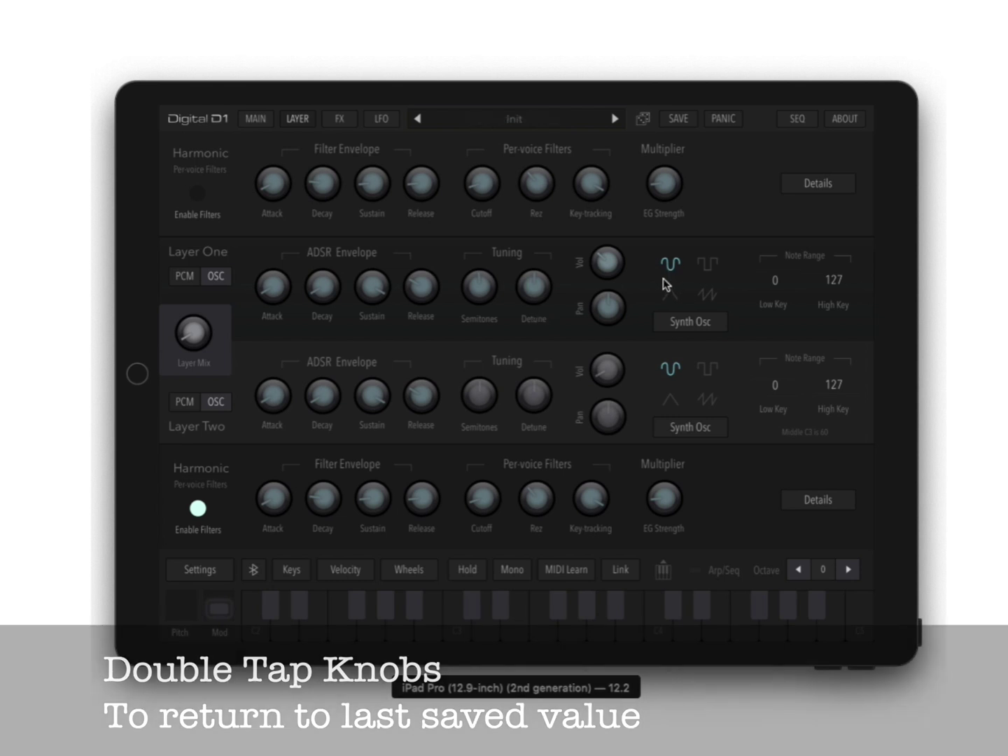
Step Layer One's waveform through square and triangle to saw, and audition it.
click(708, 269)
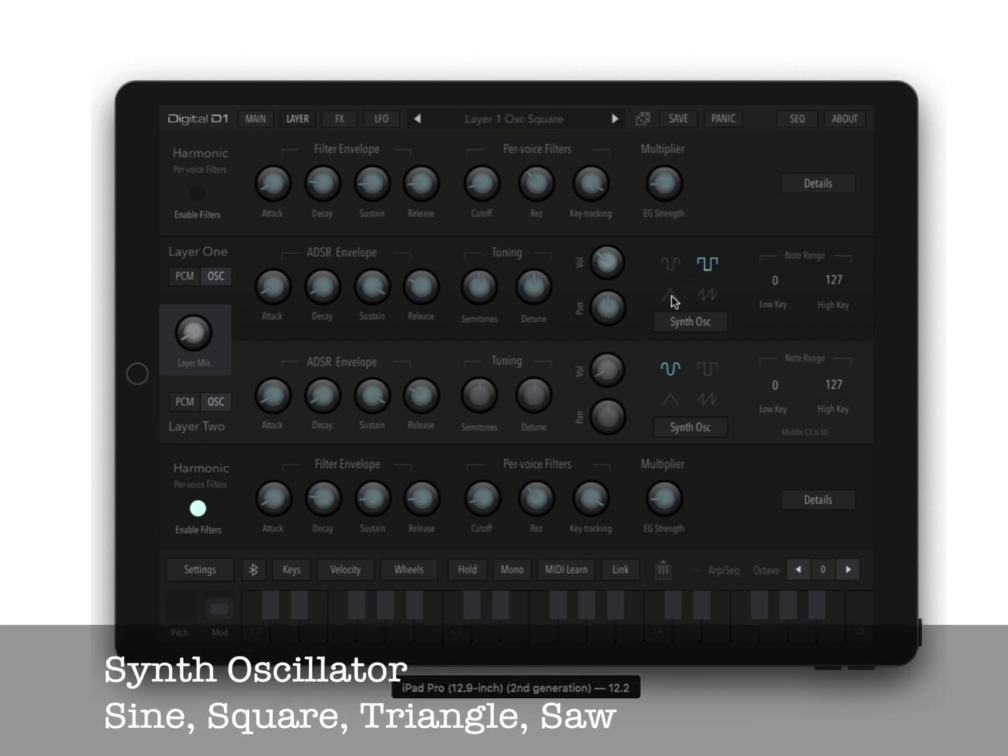
click(672, 296)
click(701, 296)
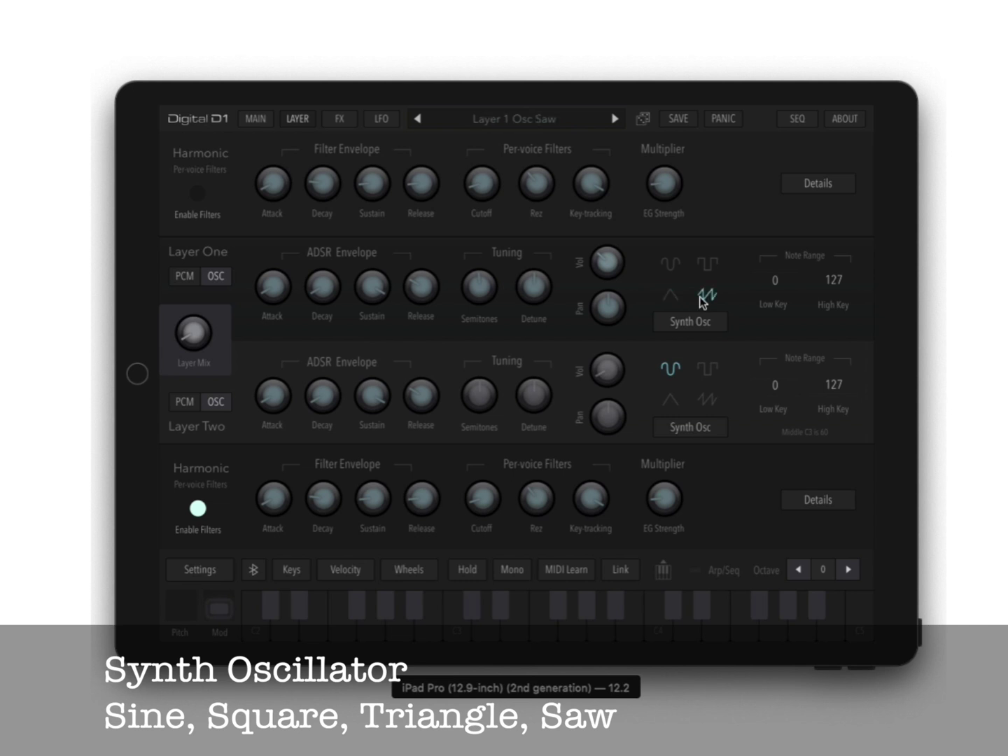
click(553, 620)
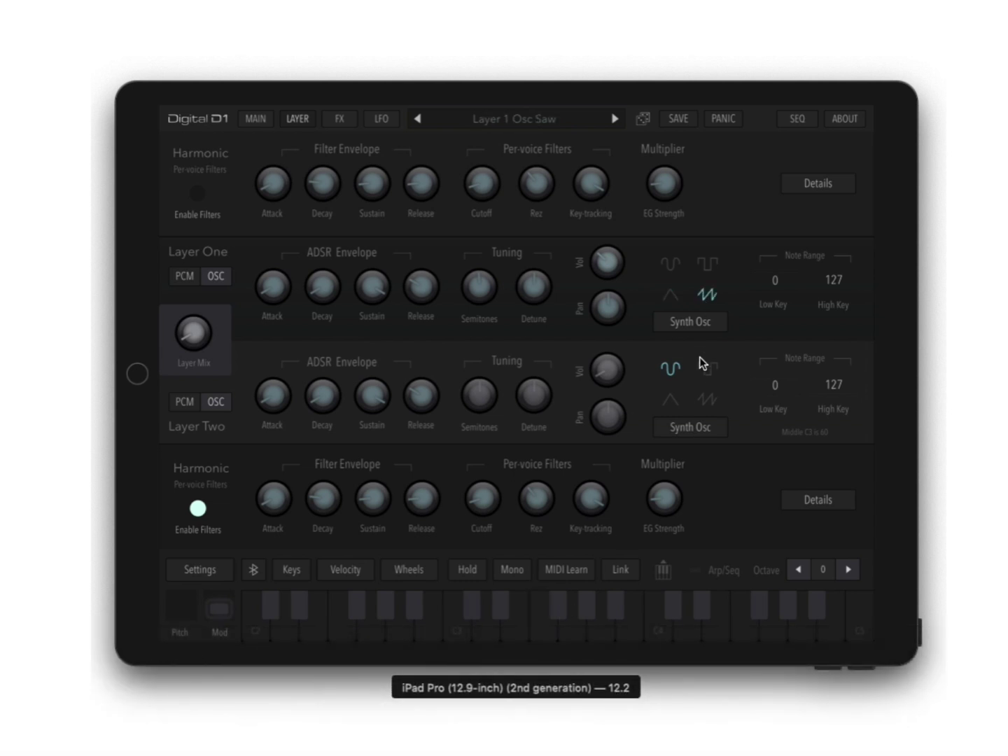
Set Layer One's oscillator style to Clean and audition the top note, C3 and C4.
click(699, 323)
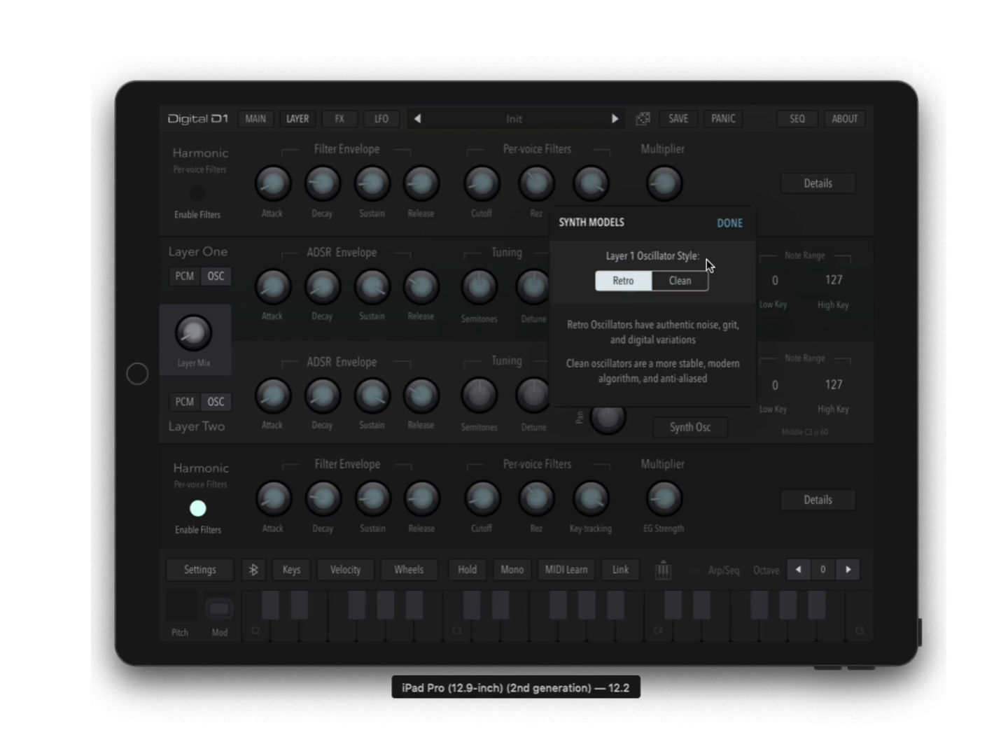
click(680, 282)
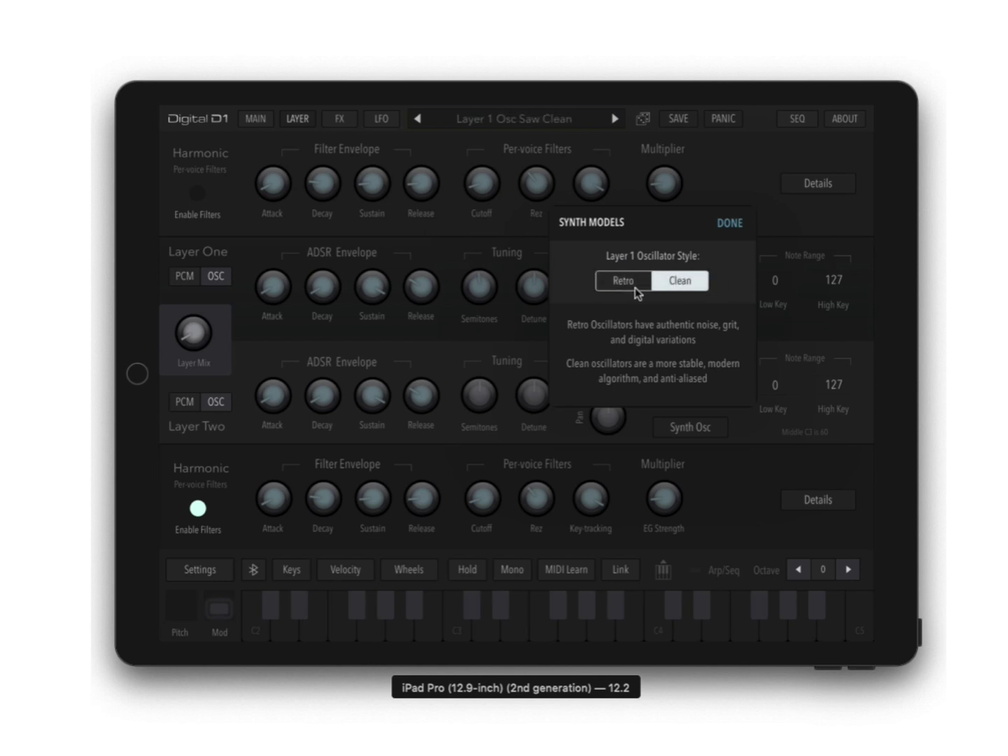
click(732, 223)
click(849, 630)
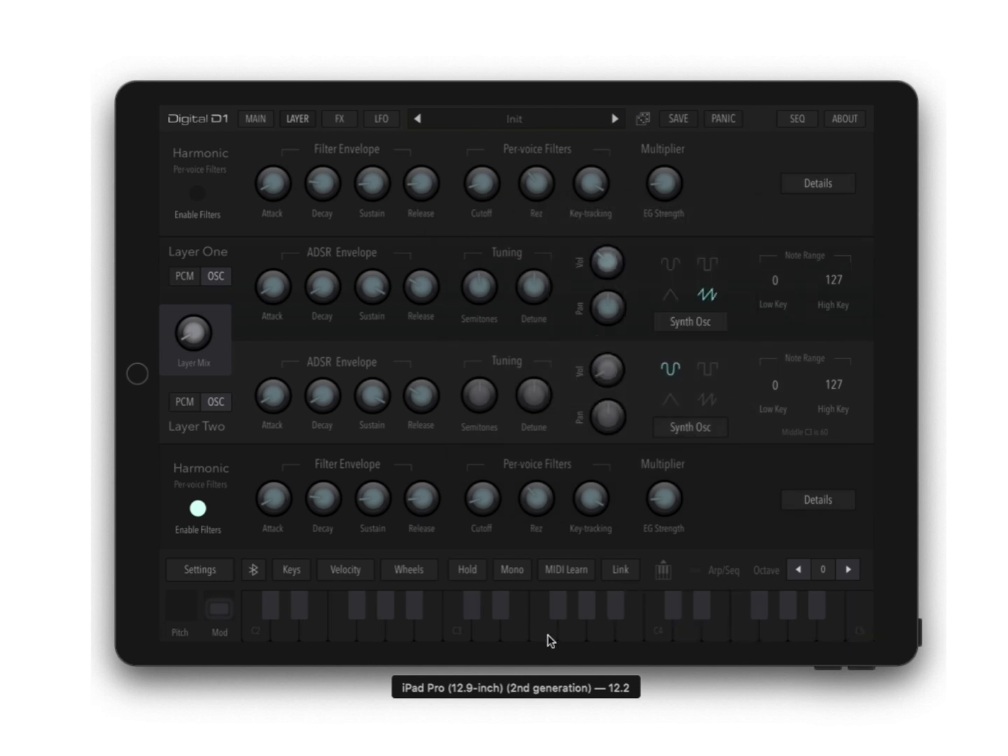
click(455, 636)
click(656, 634)
Switch Layer One's oscillators to the Retro style and play the lowest note.
click(690, 322)
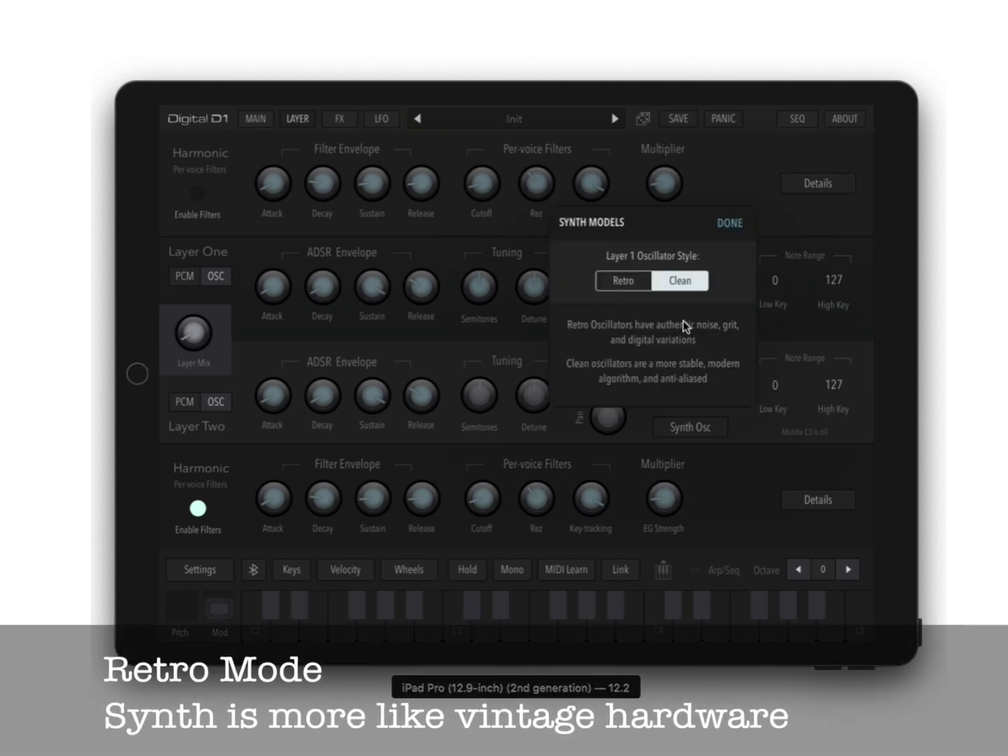
click(624, 292)
click(728, 231)
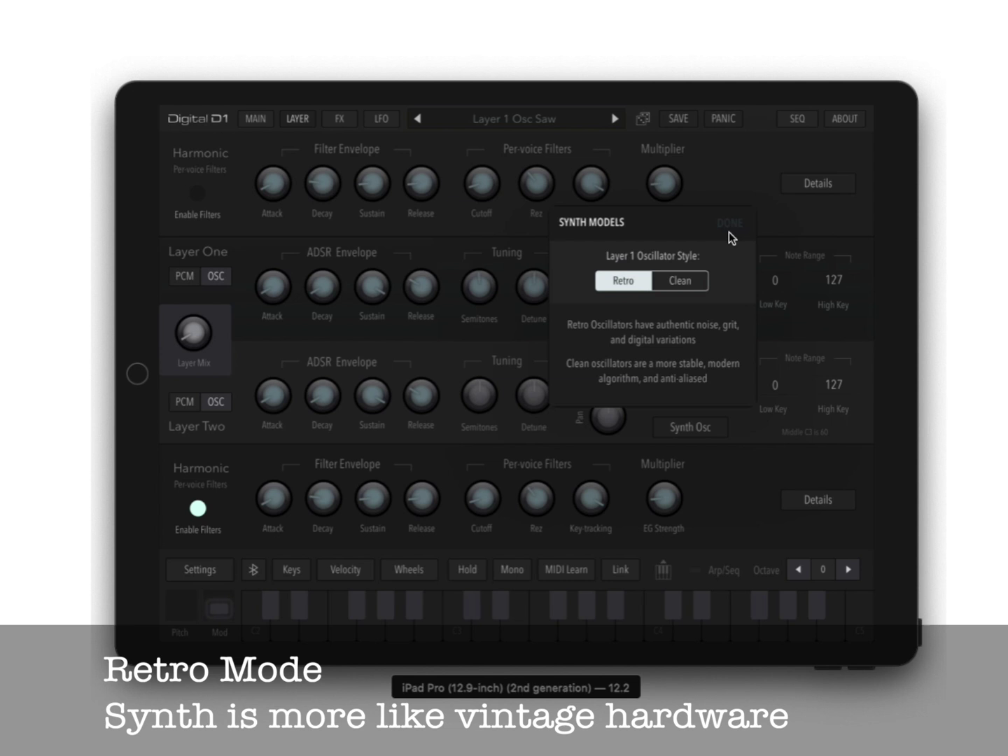
click(269, 629)
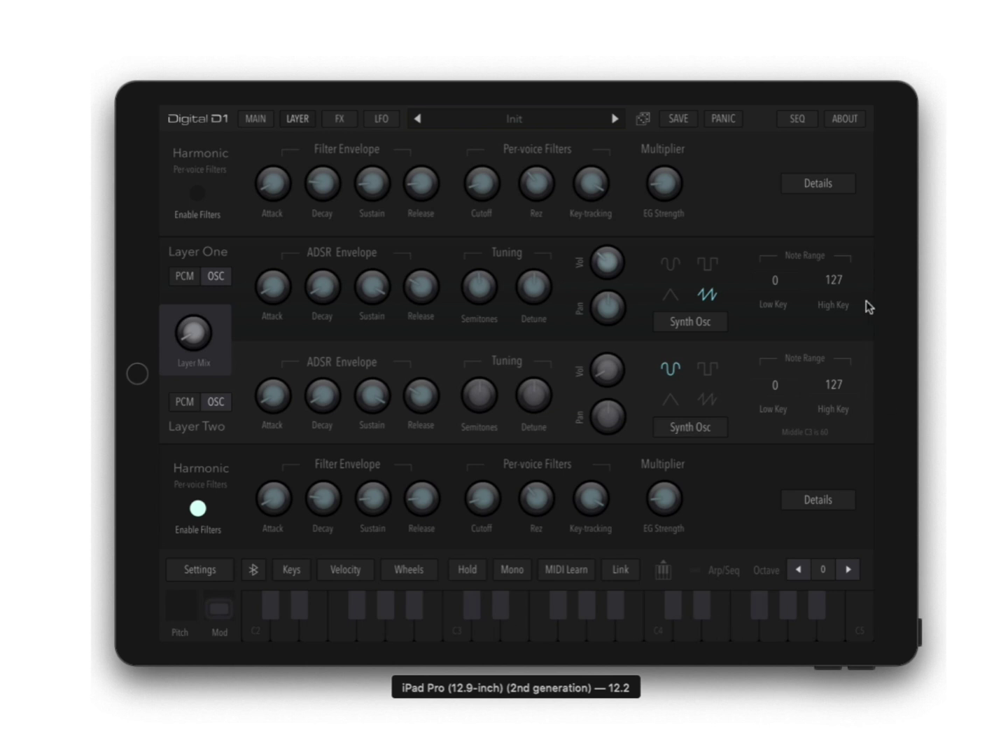
Split the keyboard: Layer One on sine below key 60, Layer Two on saw above middle C.
drag(841, 287, 854, 204)
click(672, 266)
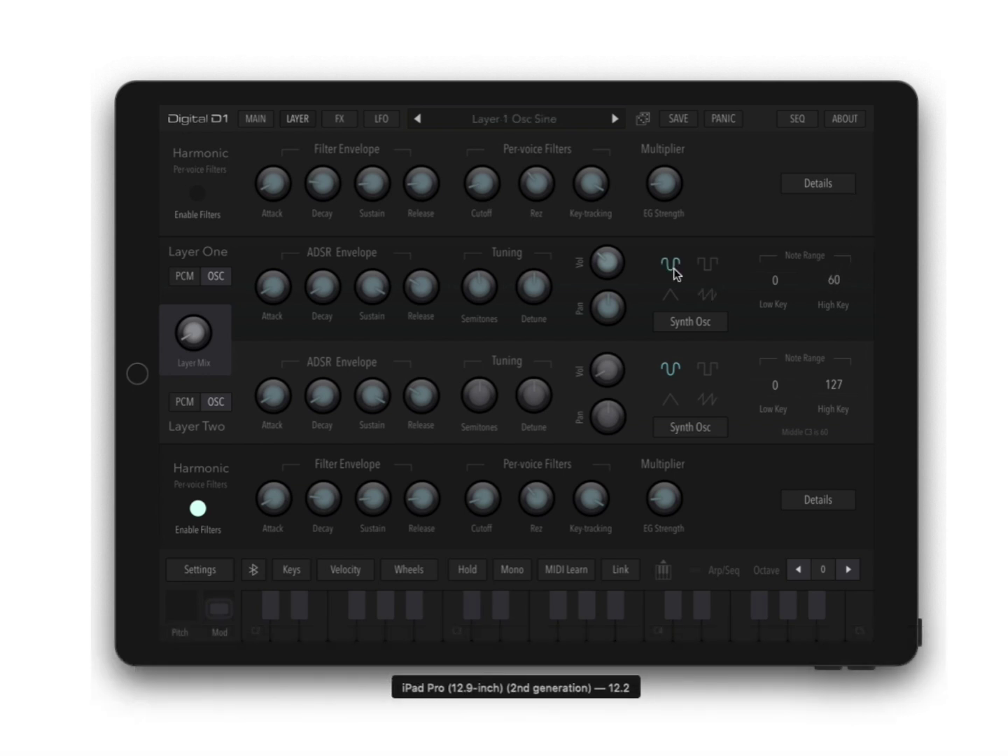
drag(778, 399, 792, 281)
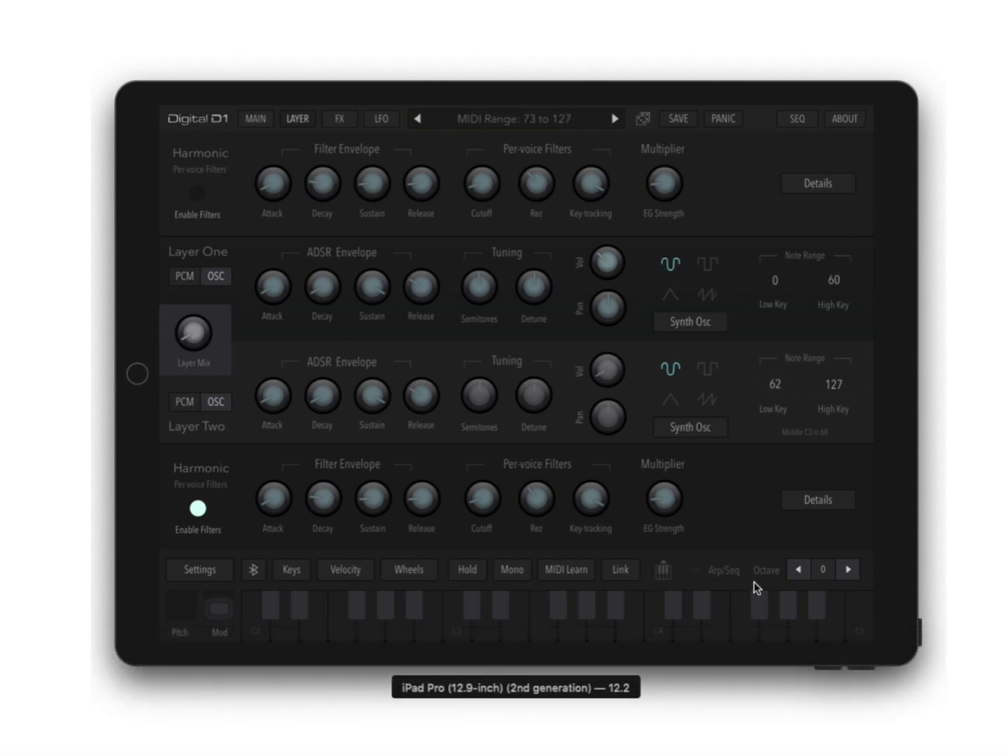
click(708, 399)
Balance Layer Mix about evenly, set Layer Two's volume to 50%, and play across the split.
drag(193, 331, 197, 280)
drag(602, 374, 606, 245)
click(429, 623)
click(493, 638)
mouse_move(493, 639)
mouse_down()
mouse_move(737, 626)
mouse_move(291, 637)
mouse_move(514, 631)
mouse_up()
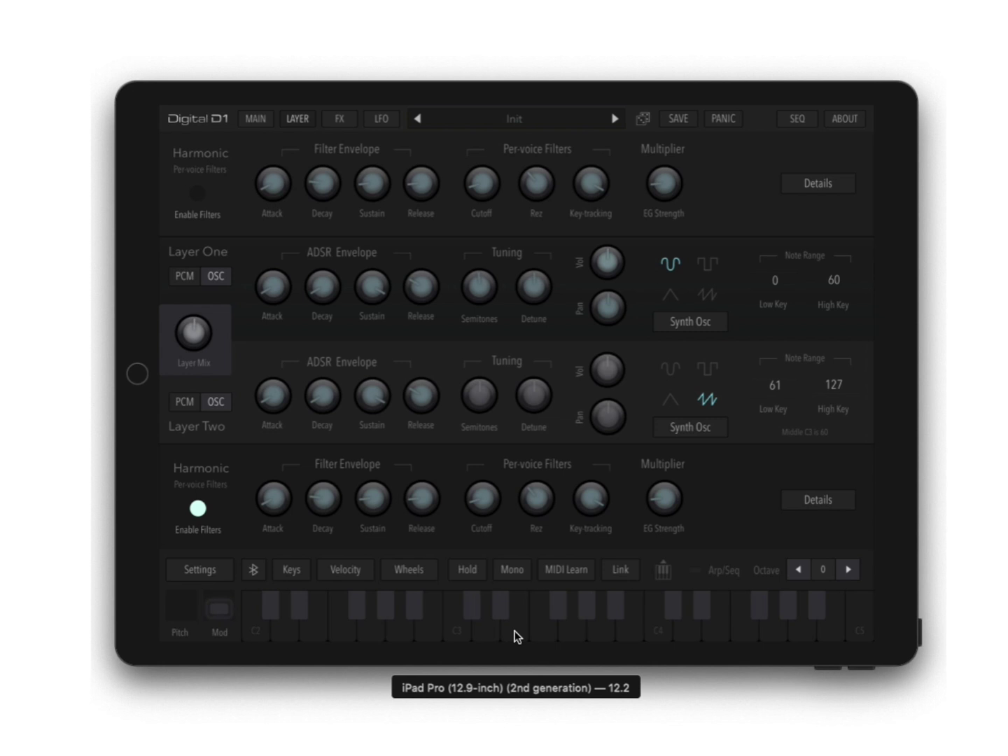
Reset Layer Two's low key to 0, drop Layer One an octave, and play the lower keys.
double_click(771, 403)
click(472, 293)
mouse_move(379, 630)
mouse_down()
mouse_move(755, 623)
mouse_move(621, 623)
mouse_up()
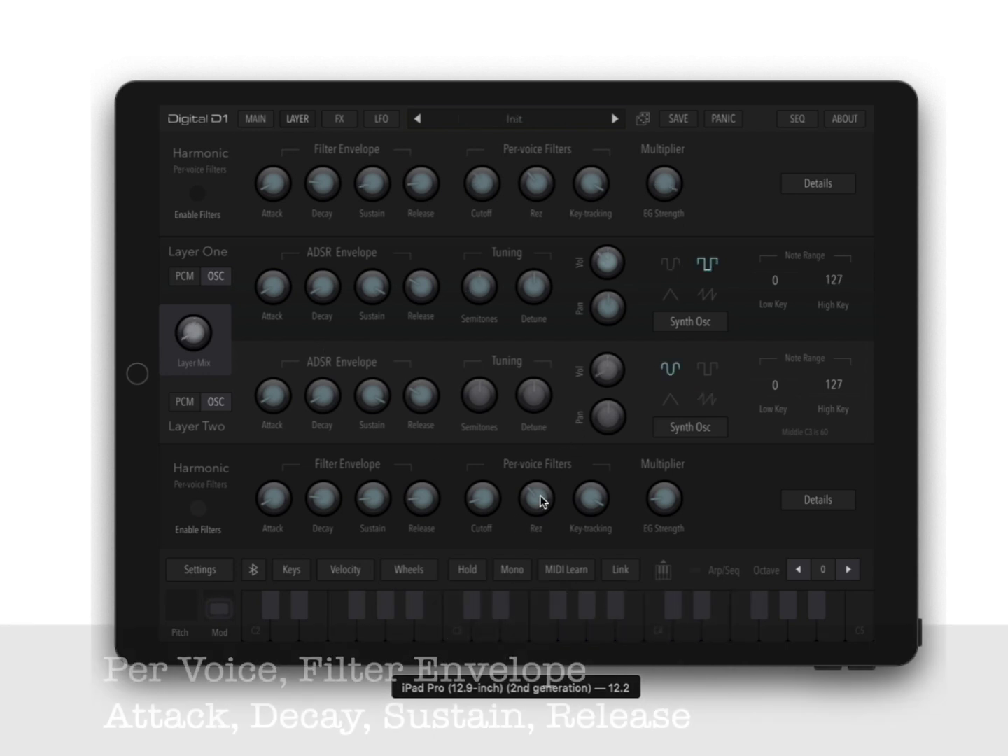
Turn Layer One's filter cutoff down to 0.00 and audition a few notes.
click(595, 184)
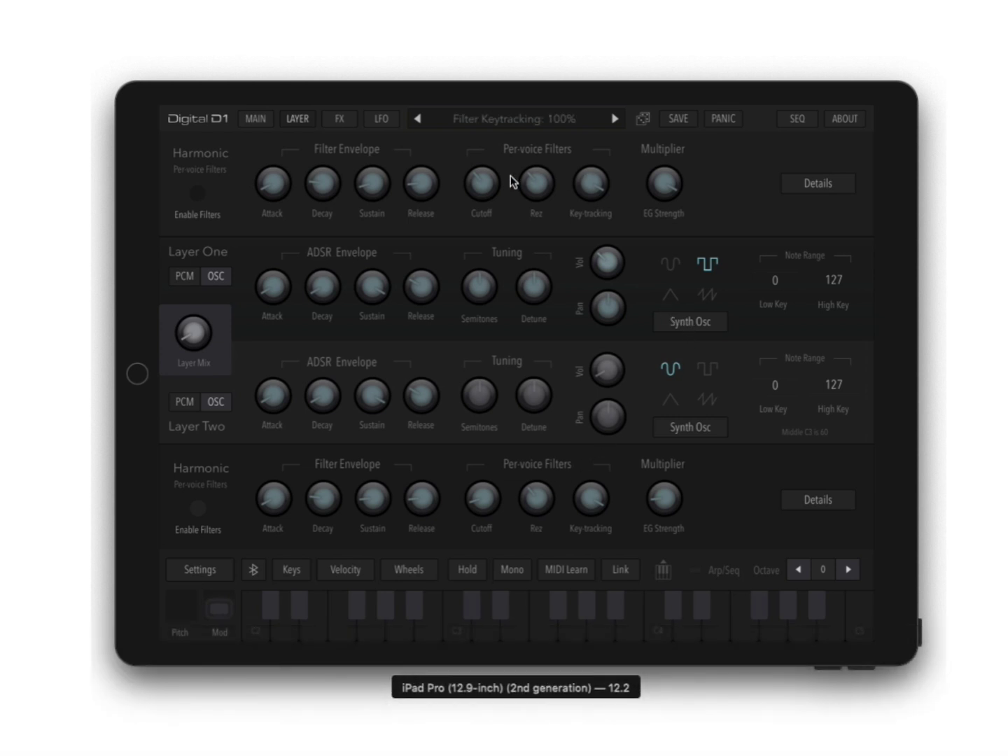
click(480, 185)
drag(471, 217, 466, 280)
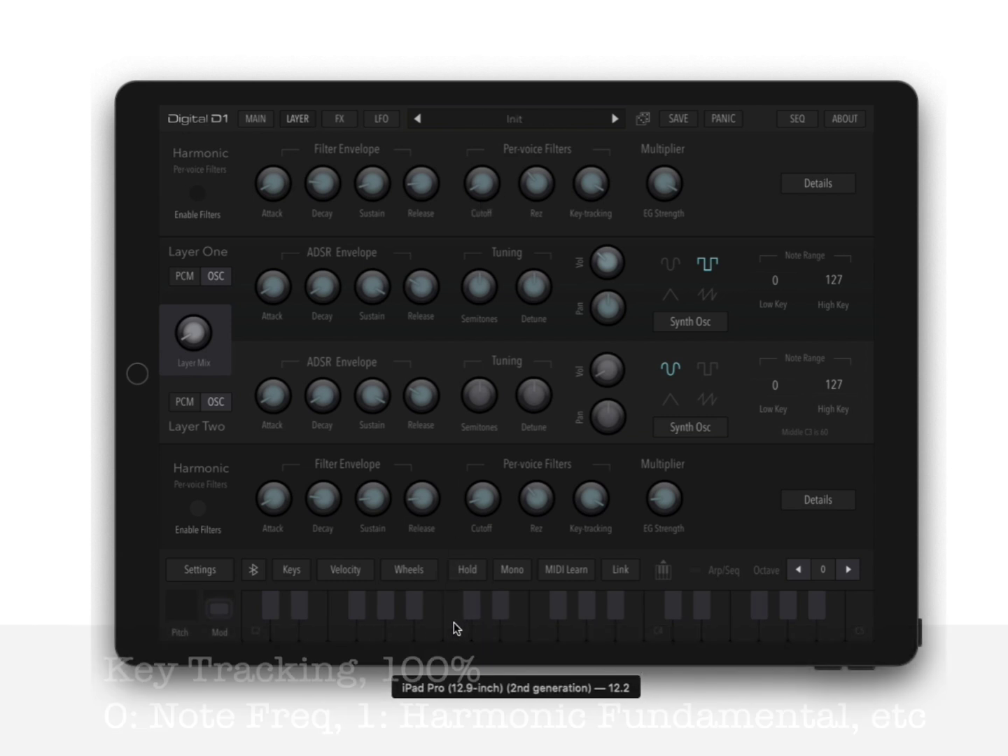
click(596, 633)
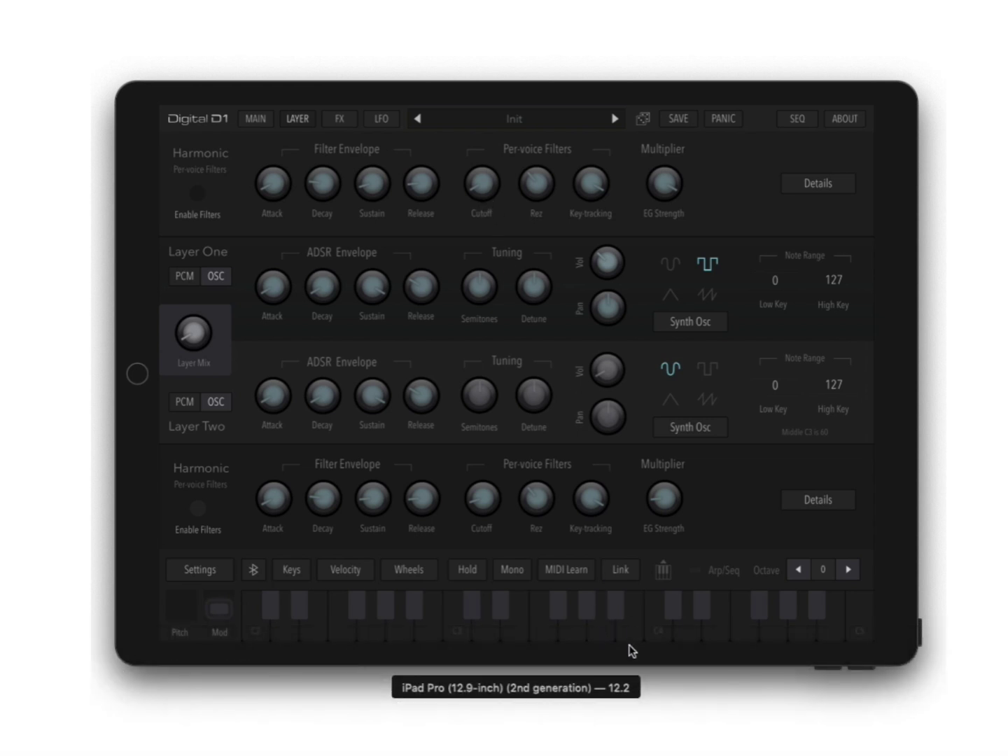
click(600, 630)
click(654, 634)
click(602, 632)
click(570, 632)
Set the cutoff to 0.50, enable Layer One's harmonic filters, and play several notes.
click(480, 184)
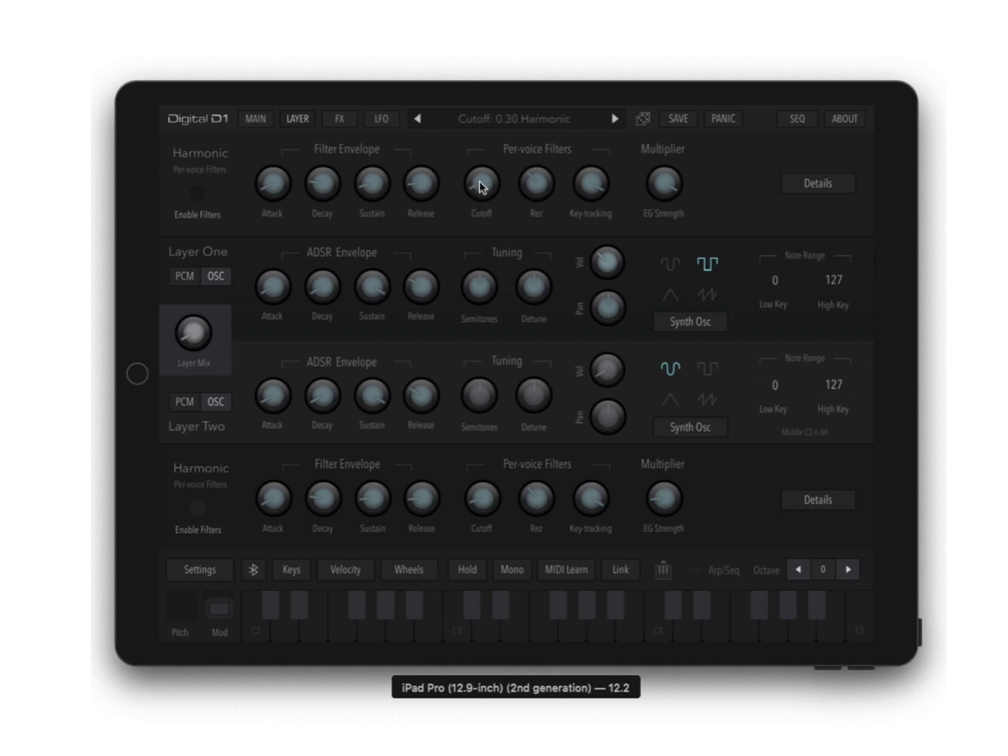
click(198, 195)
click(514, 627)
click(572, 631)
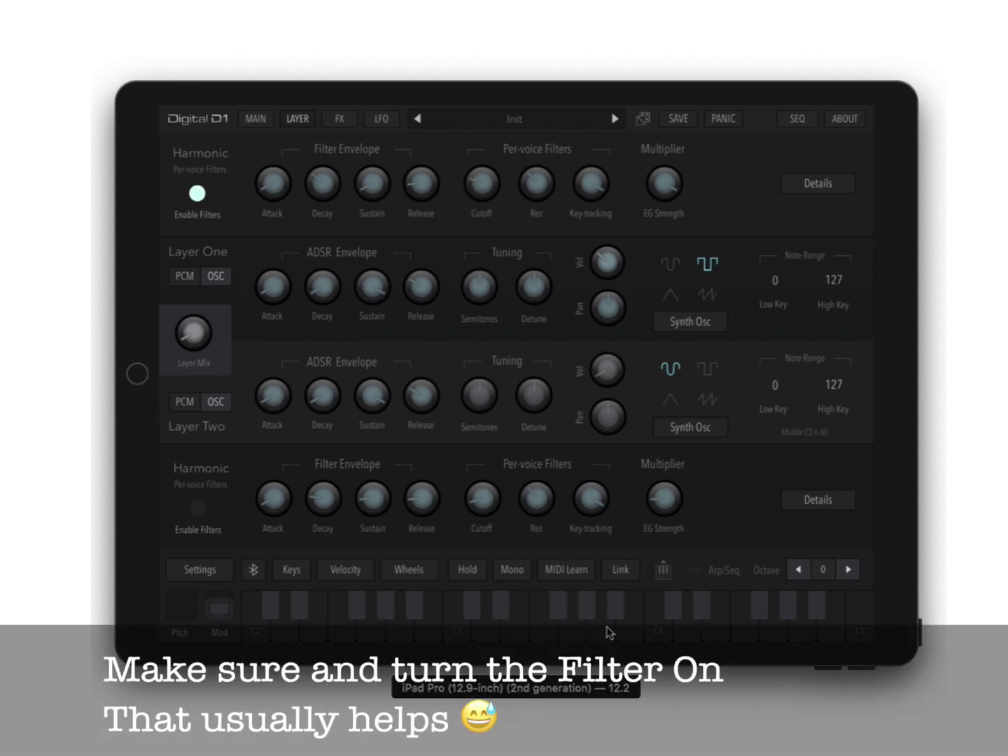
click(634, 630)
click(578, 630)
click(532, 633)
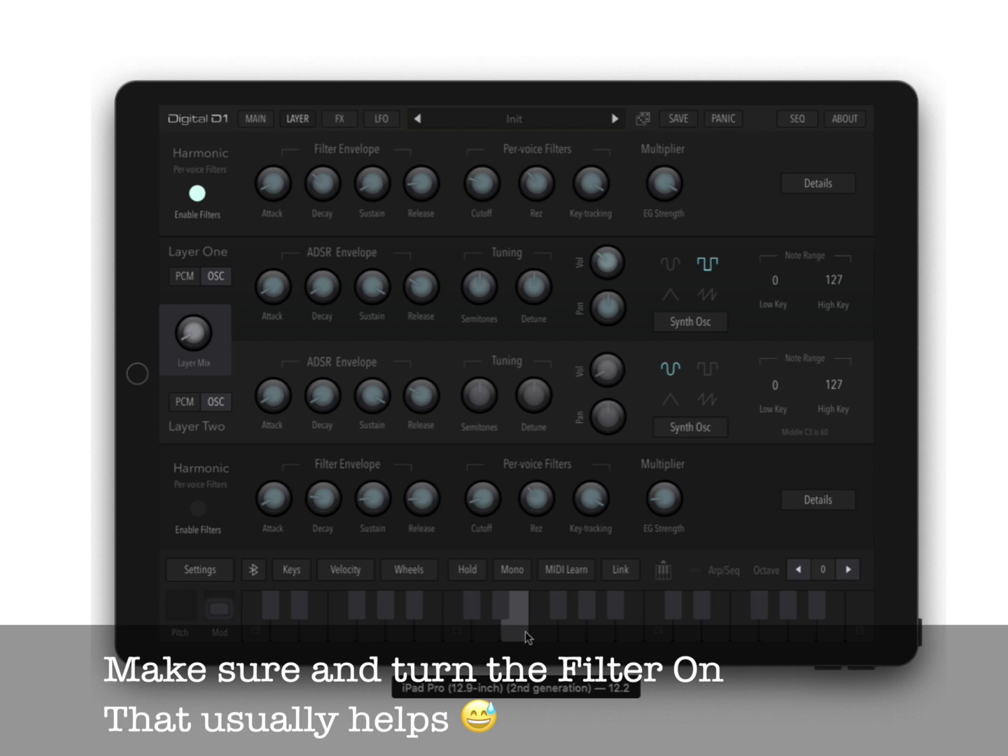
click(467, 636)
click(572, 630)
click(629, 636)
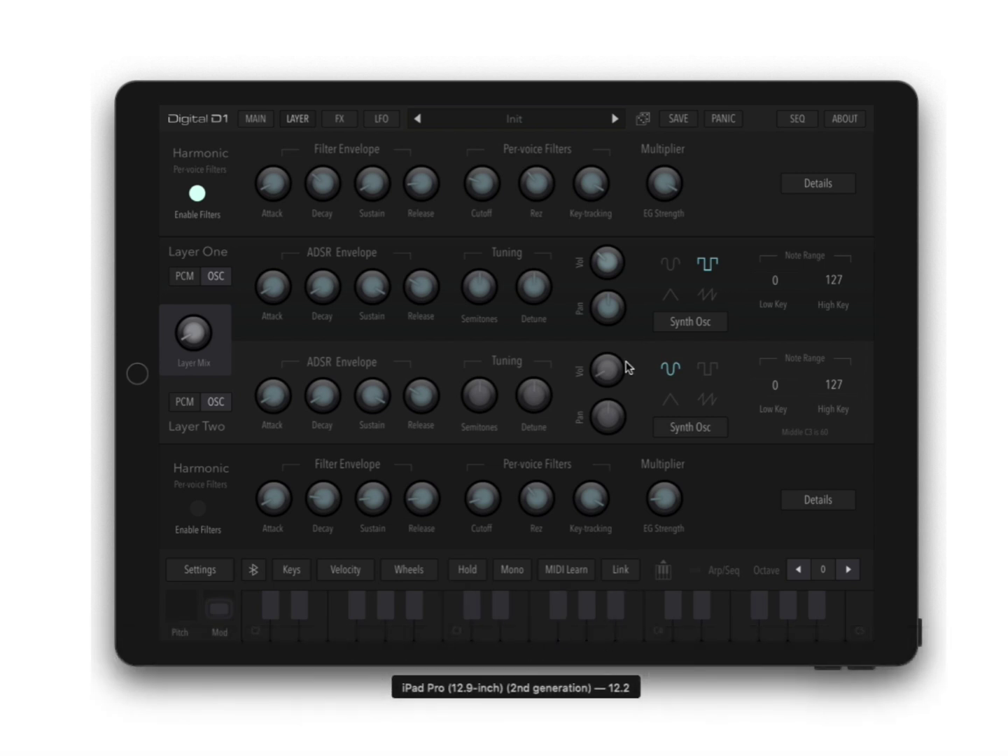
Raise the filter EG multiplier strength through 4.20x and 26.20x to 40.00x, auditioning each.
drag(672, 194, 529, 581)
click(567, 630)
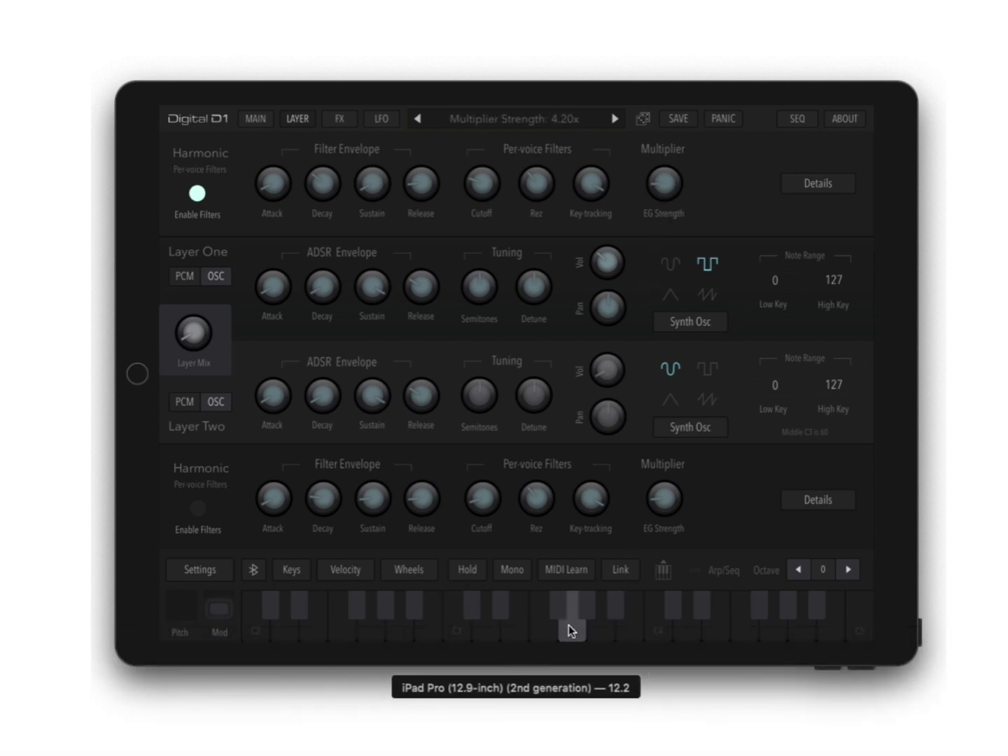
click(645, 633)
drag(669, 202, 683, 112)
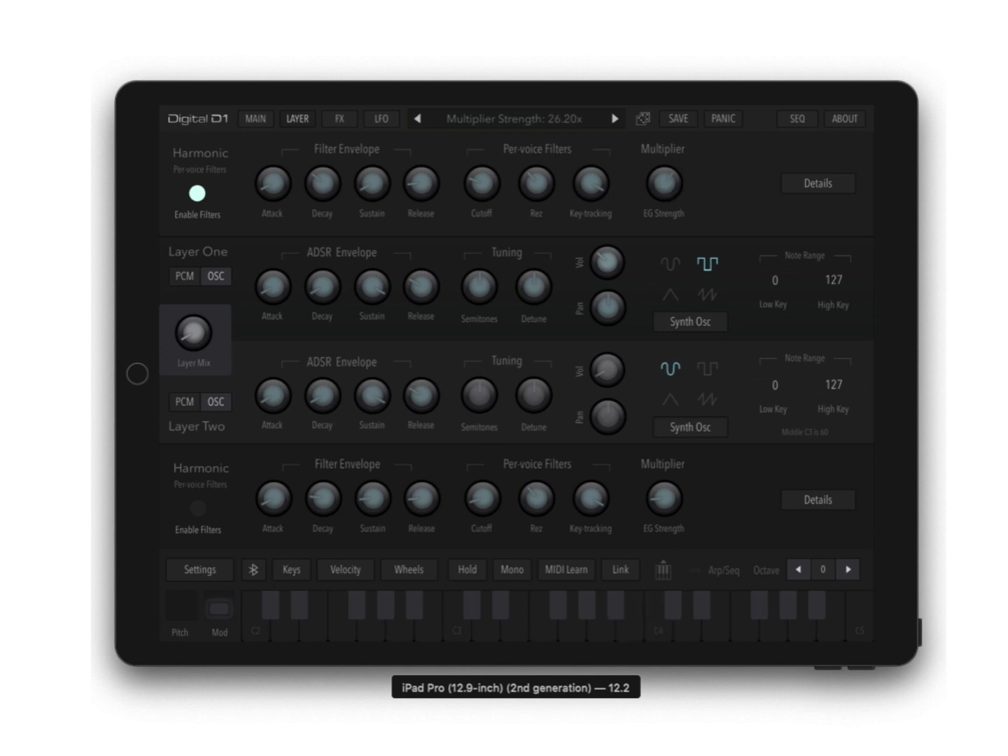
drag(660, 192, 661, 112)
click(569, 630)
click(622, 630)
Lower the filter key-tracking to 10% and compare notes across the keyboard.
drag(589, 203, 503, 445)
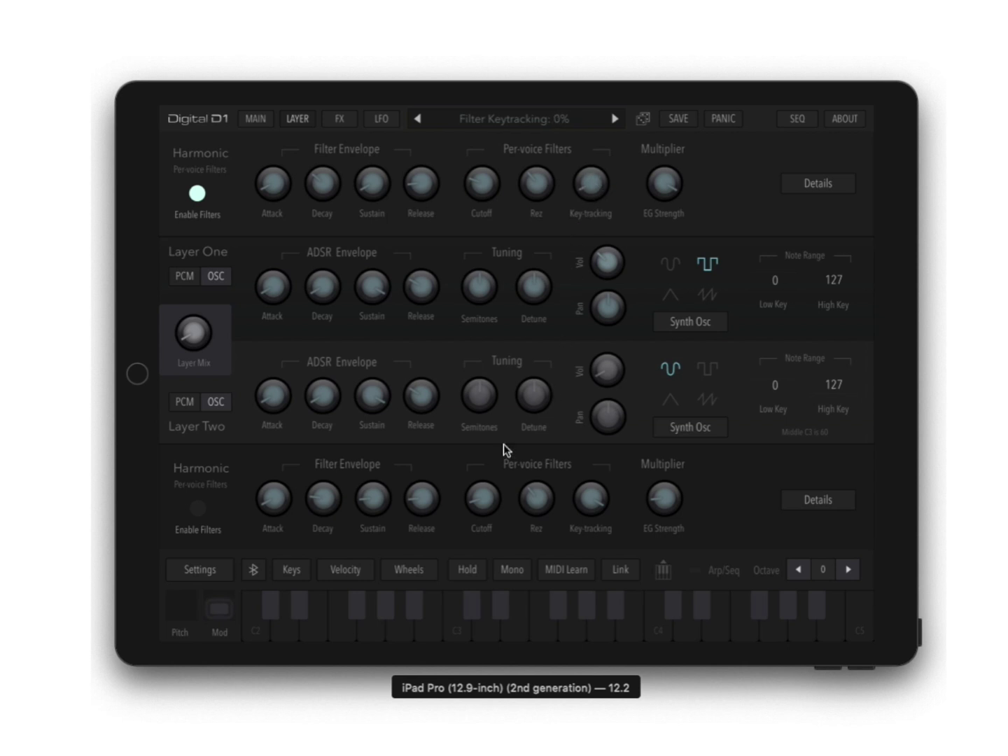
click(261, 627)
click(572, 623)
click(799, 619)
click(715, 630)
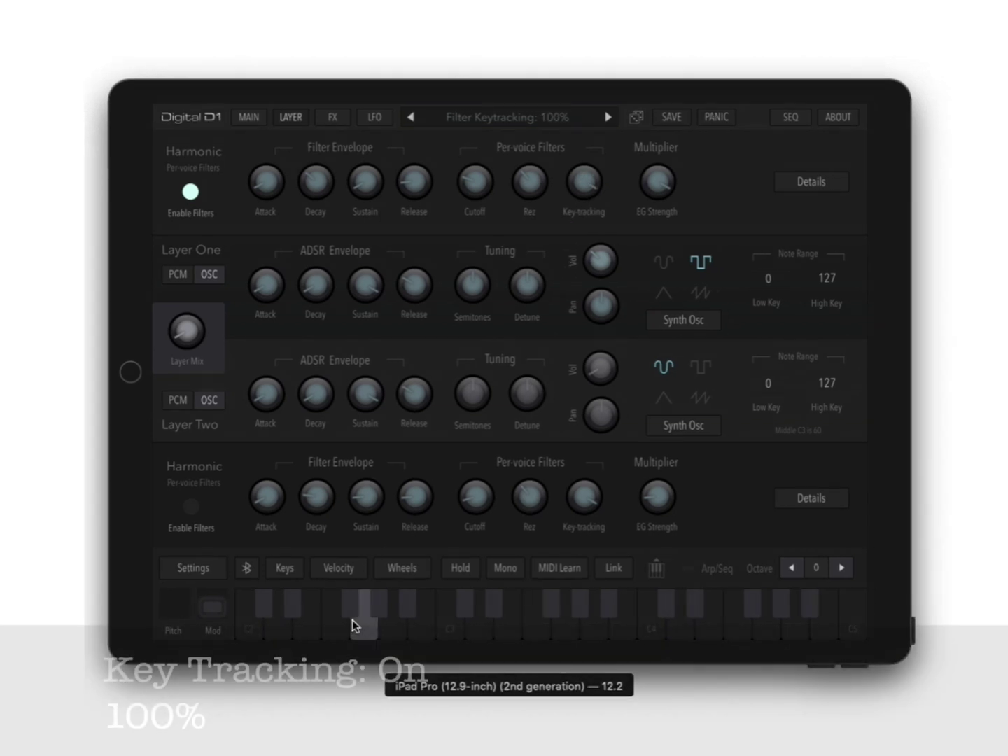
click(455, 627)
click(572, 619)
click(661, 627)
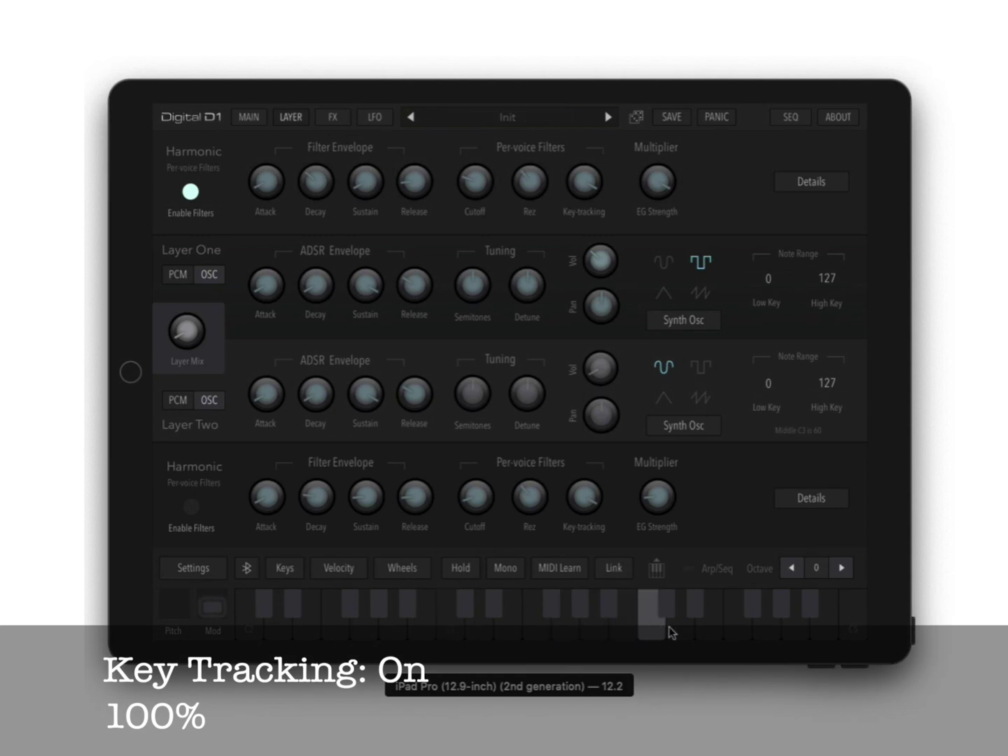
click(785, 623)
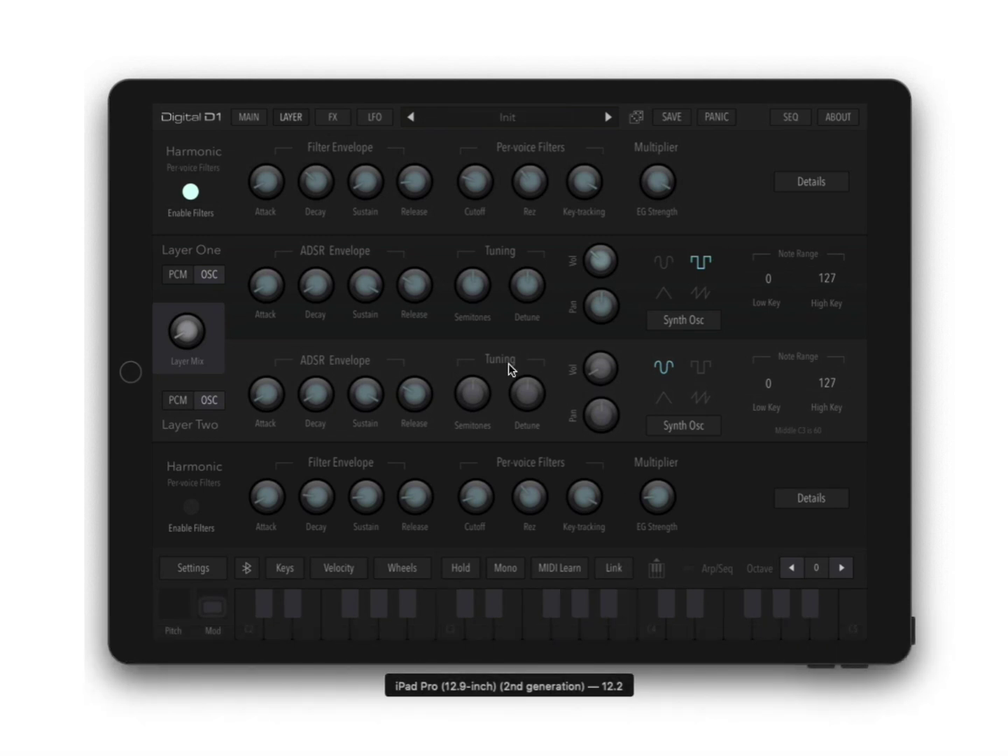
Set the filter envelope sustain to 35% and adjust attack and decay, auditioning low notes.
drag(370, 188, 375, 154)
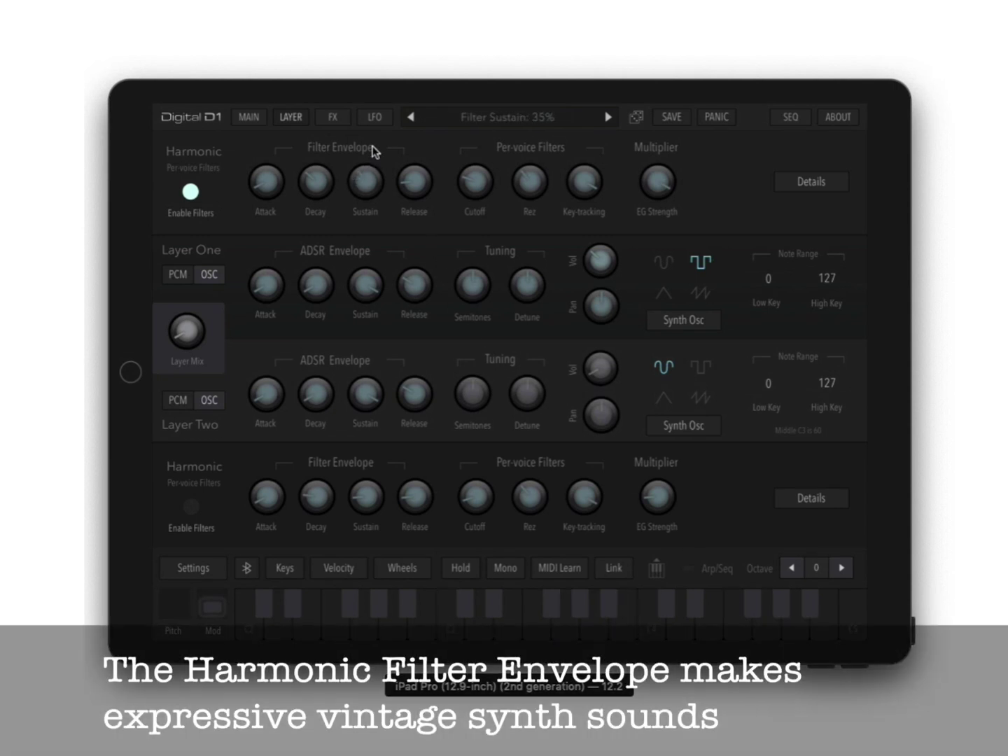
click(324, 189)
drag(270, 184, 271, 154)
click(463, 632)
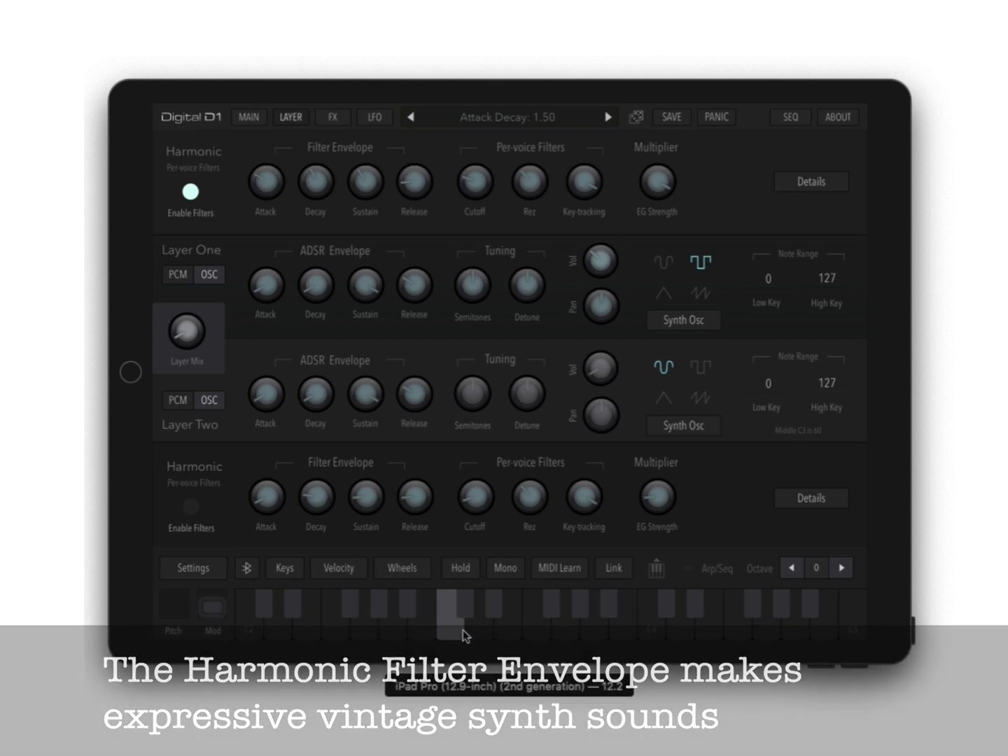
click(582, 617)
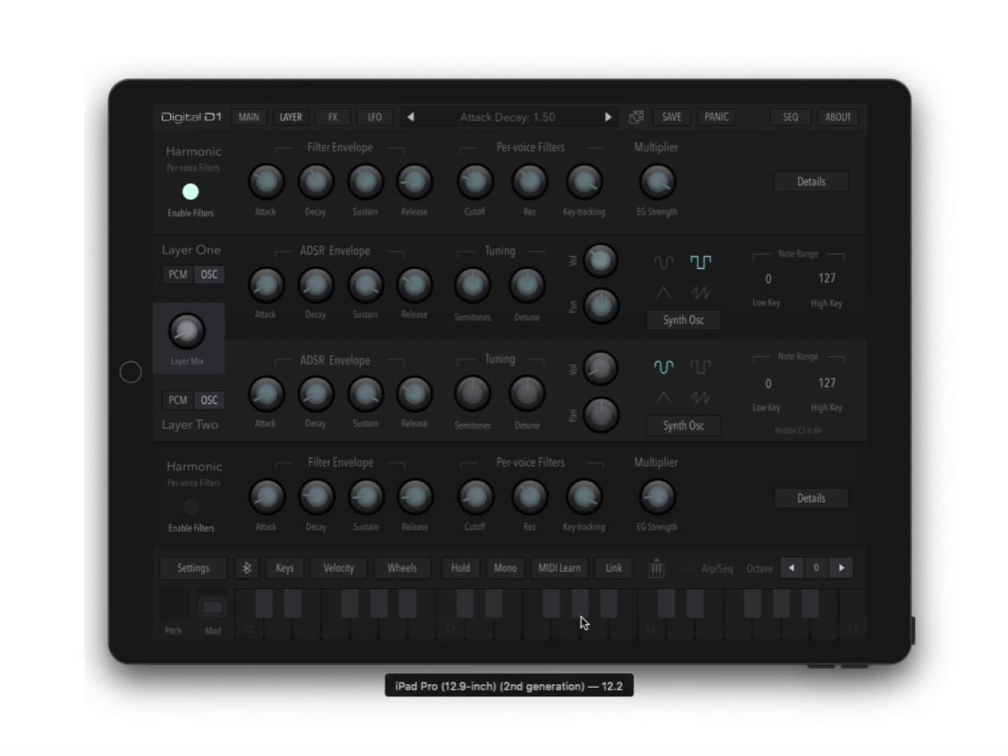
click(349, 623)
click(385, 623)
click(284, 633)
Turn on Layer Two's harmonic filters, play both layers, and toggle the harmonic filters.
click(192, 508)
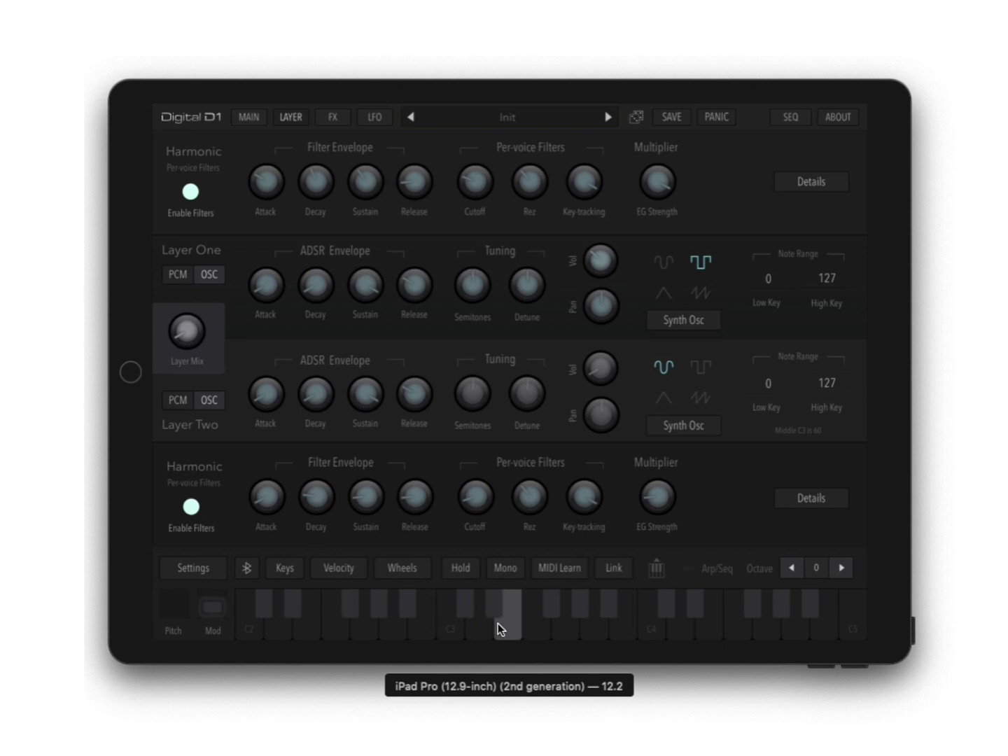
click(621, 625)
click(678, 629)
click(485, 626)
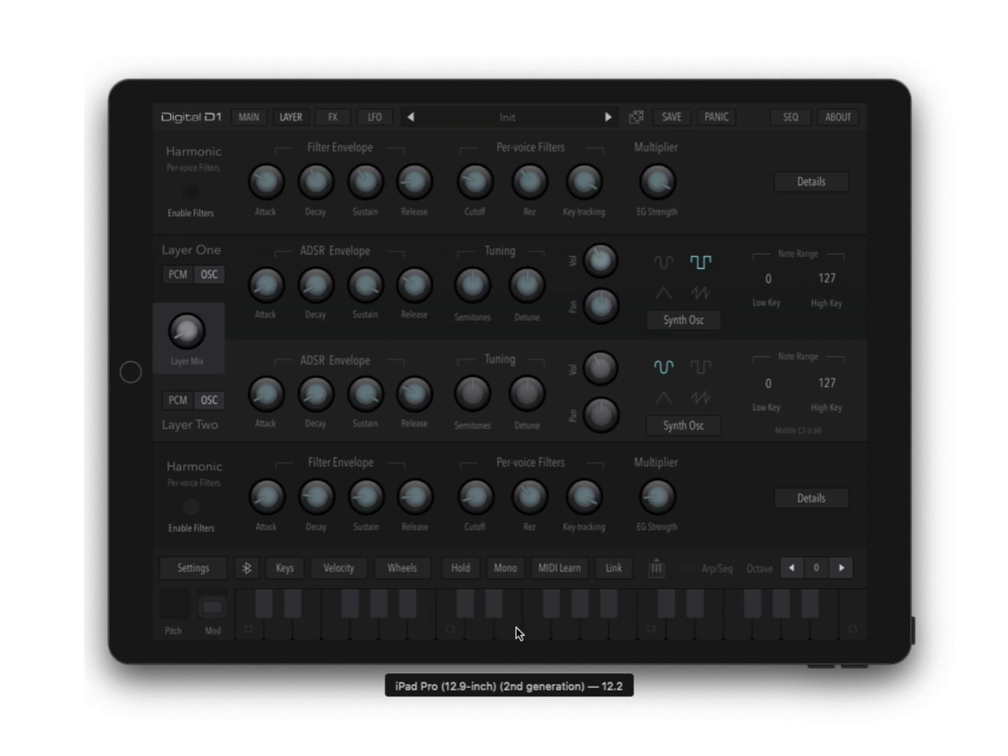
click(196, 198)
Toggle Layer One between oscillators and PCM several times, leaving it on PCM samples.
click(176, 279)
click(207, 279)
click(180, 280)
click(205, 281)
click(180, 280)
click(203, 282)
click(182, 280)
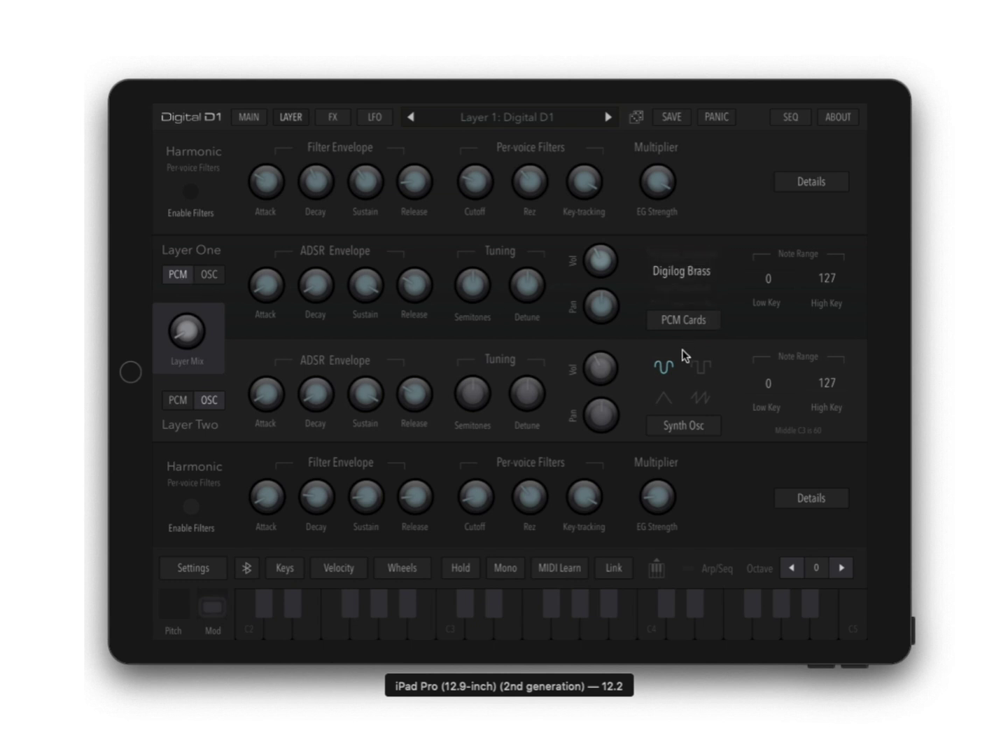
Cycle through Layer One's PCM samples and bring up the PCM card browser.
drag(682, 350, 683, 525)
drag(686, 262, 688, 223)
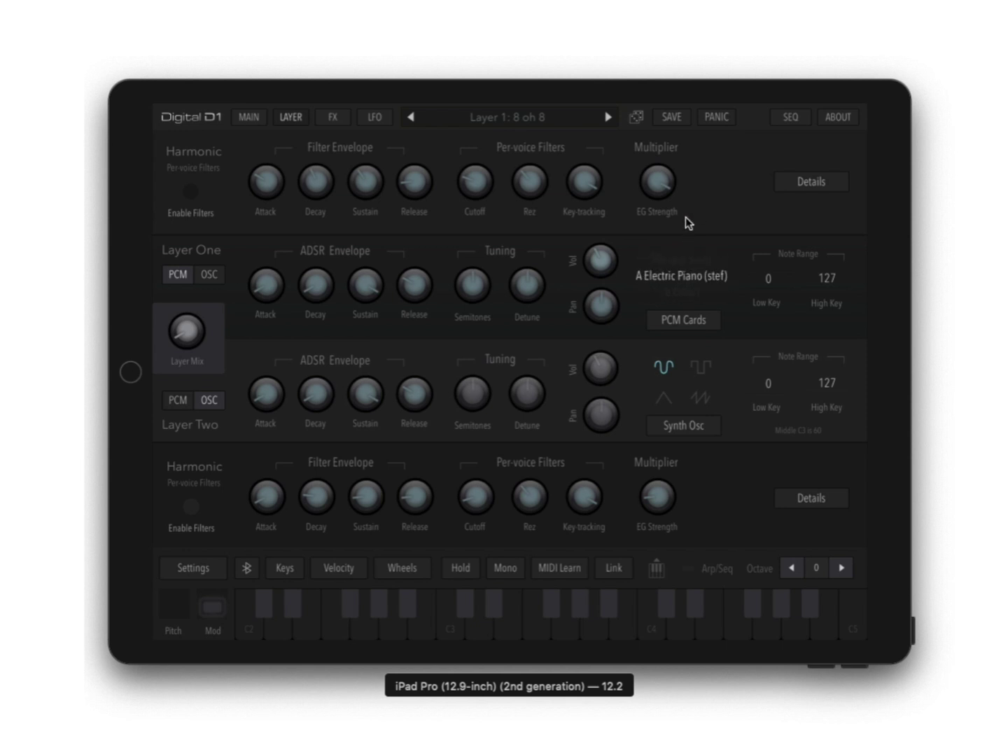
click(691, 322)
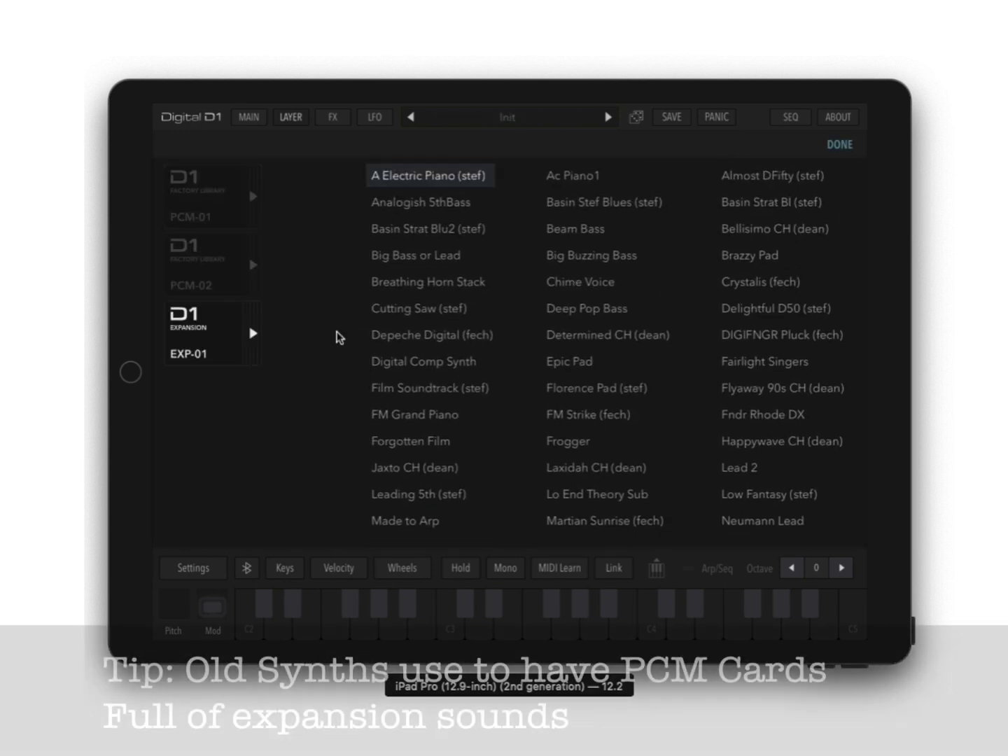
Flip between the PCM-01 and PCM-02 cards, then preview Florence Pad from EXP-01.
click(213, 267)
click(210, 207)
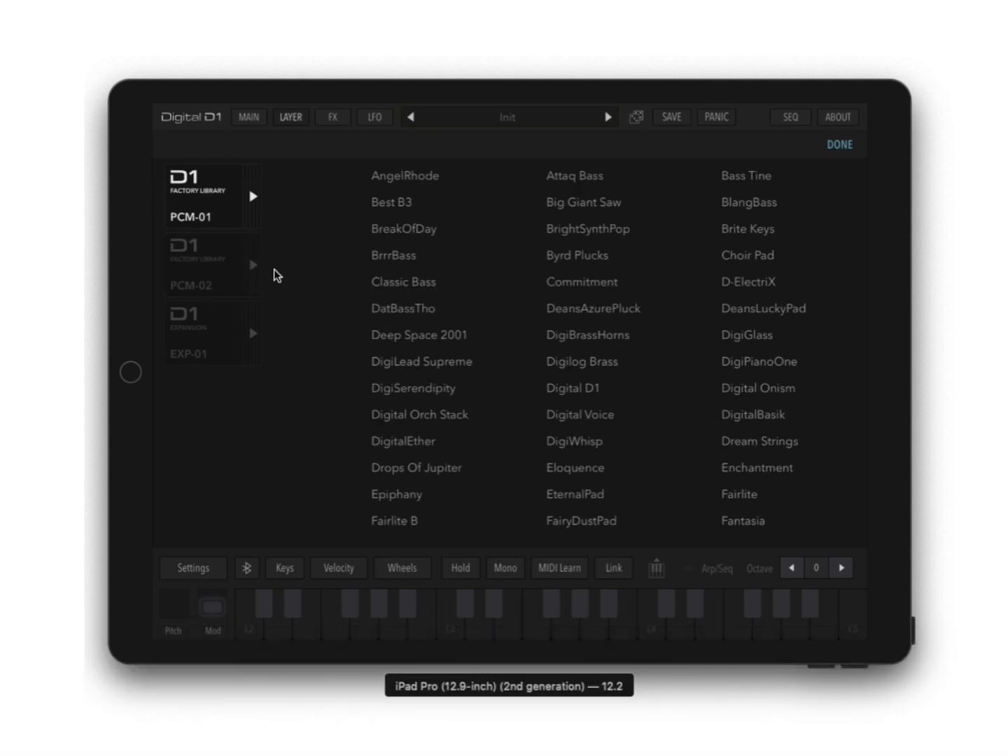
click(218, 262)
click(213, 210)
click(254, 322)
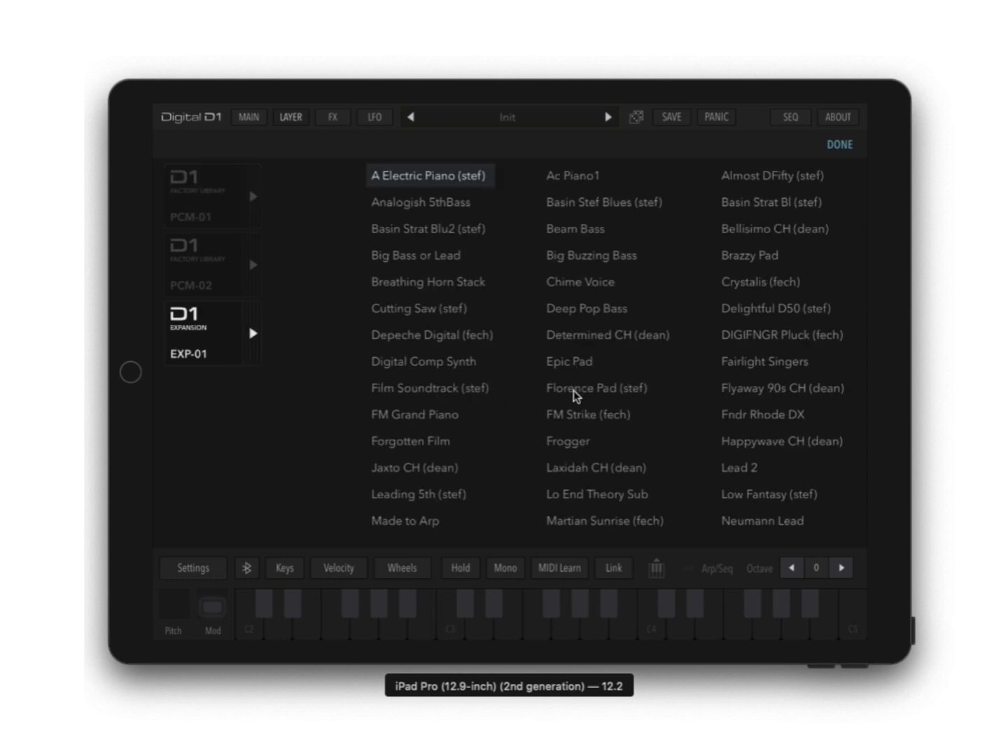
click(596, 388)
click(623, 620)
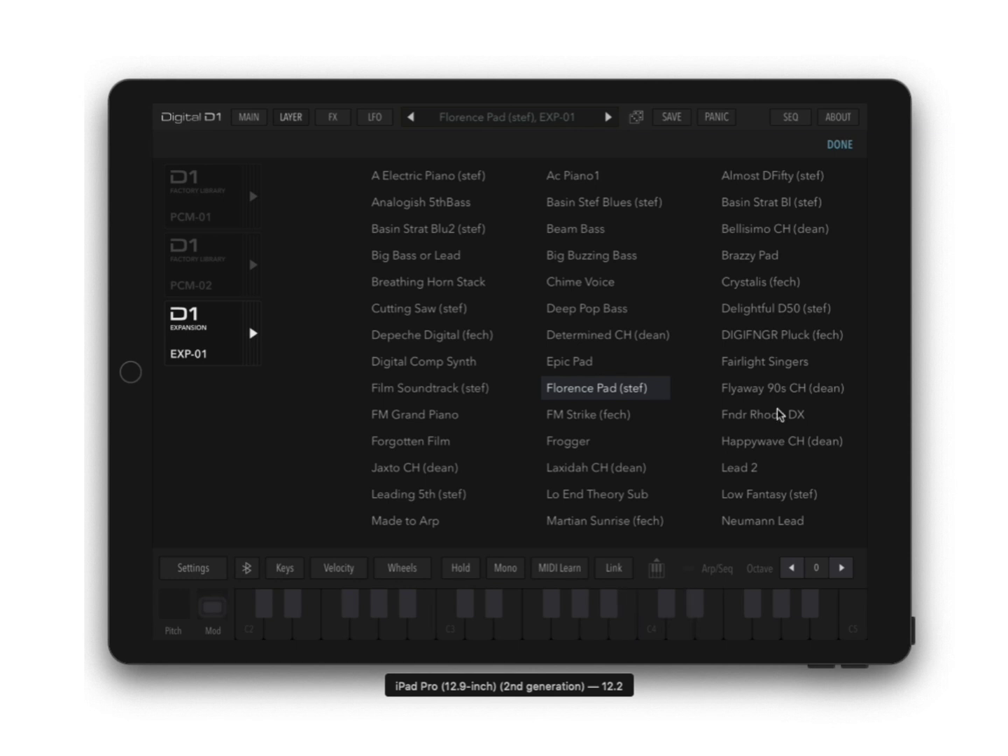
Load and play DIGIFNGR Pluck (fech), then Happywave CH (dean).
click(782, 343)
click(674, 603)
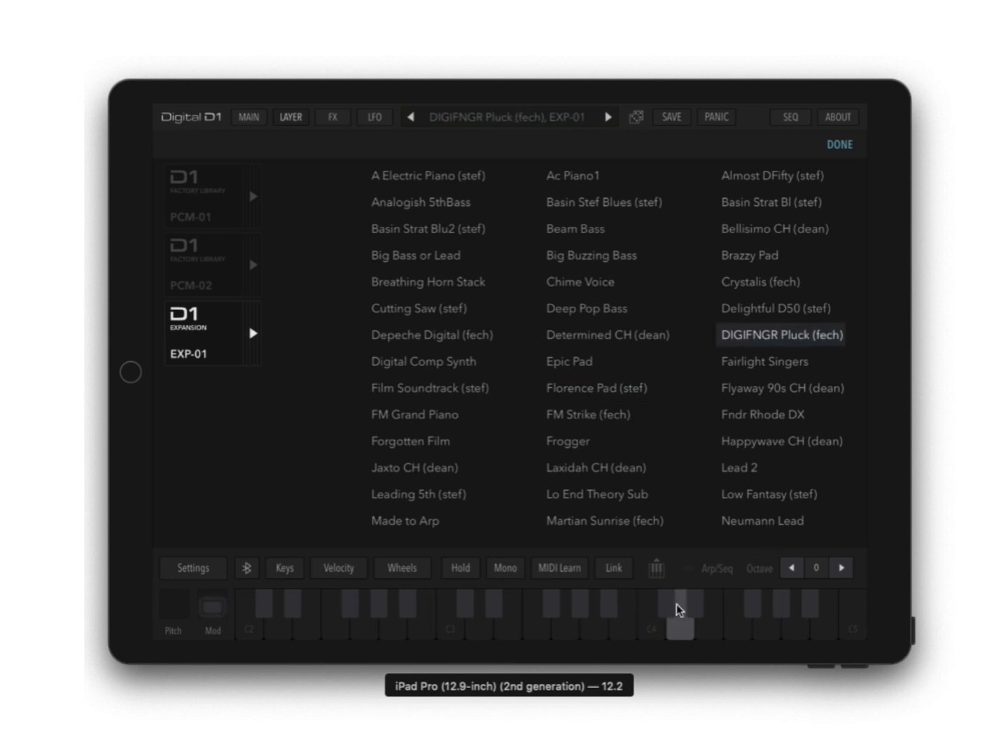
click(551, 606)
click(671, 625)
click(741, 440)
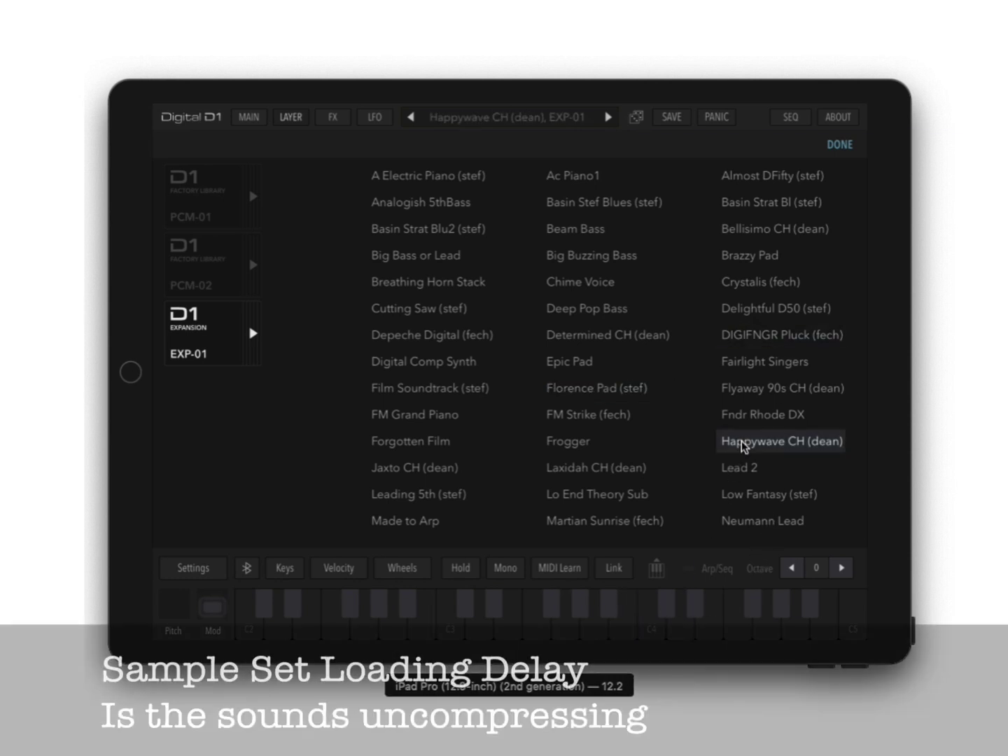
click(690, 606)
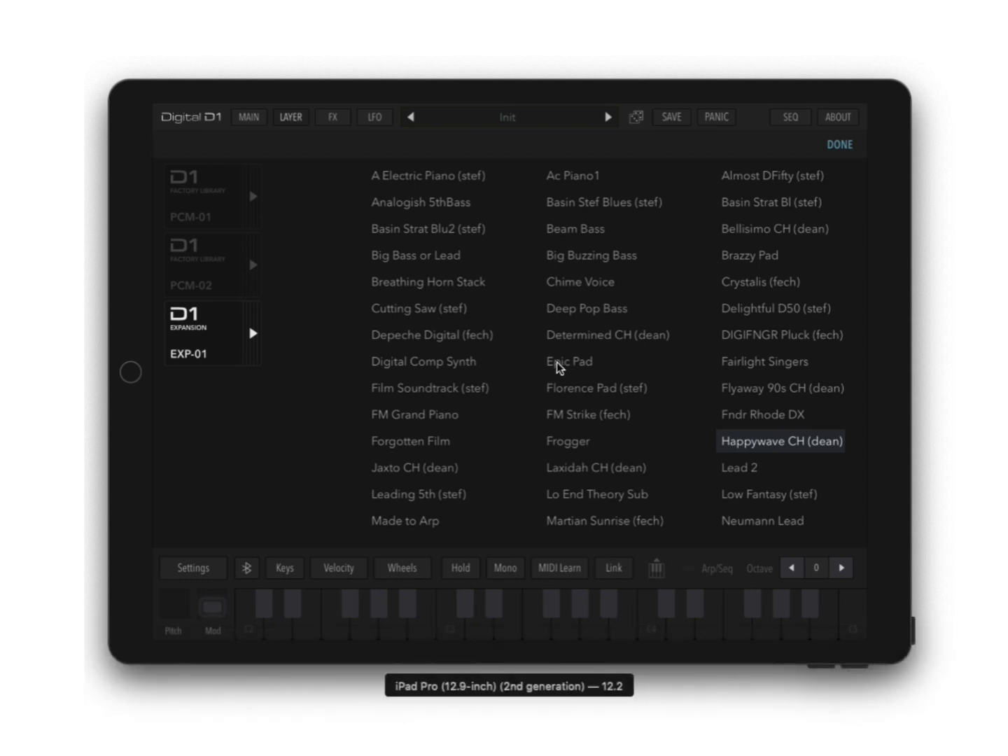
Load Breathing Horn Stack, then A Electric Piano (stef), and play several notes.
click(435, 292)
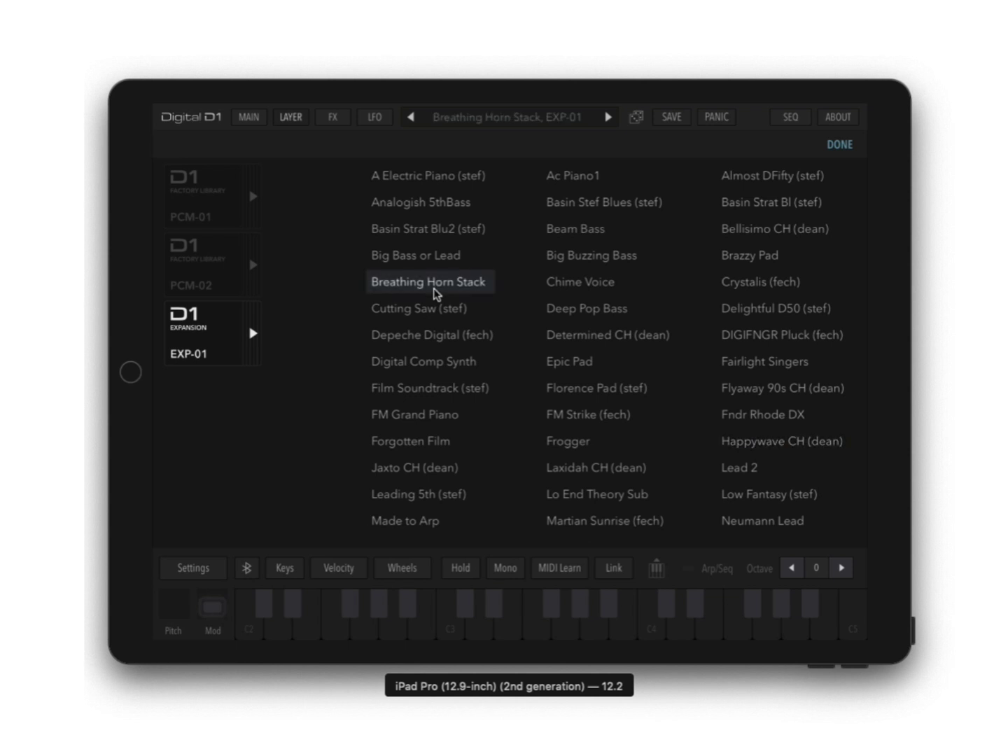
click(436, 180)
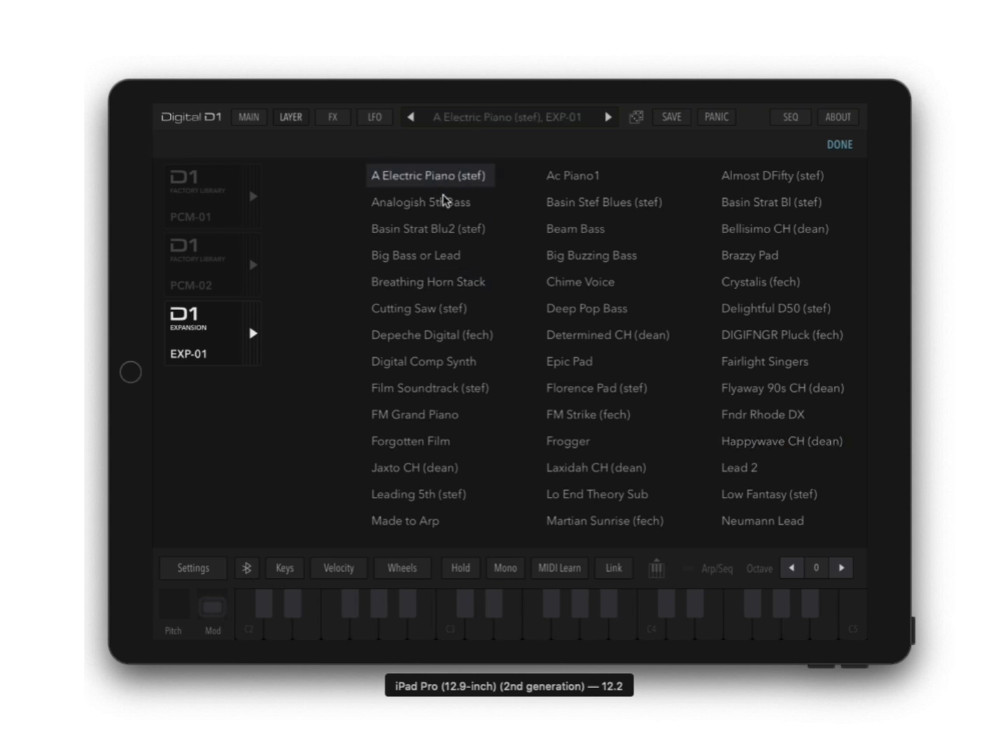
click(525, 625)
click(475, 626)
click(639, 628)
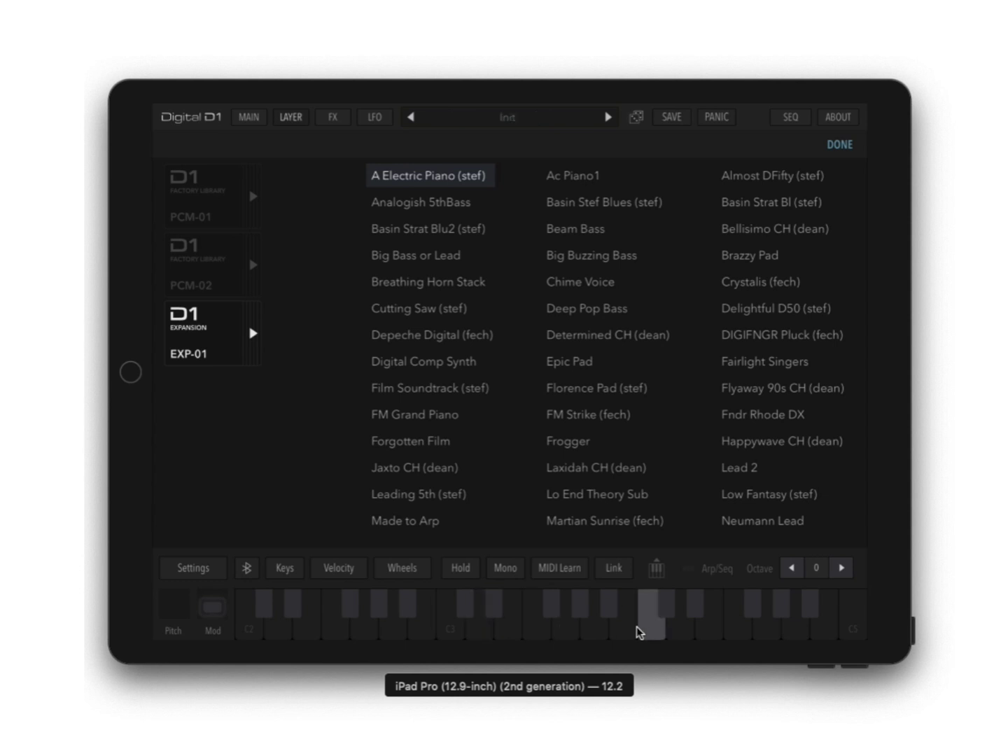
Switch to the PCM-01 card and audition Deep Space 2001 and Digital Voice.
click(537, 630)
click(217, 225)
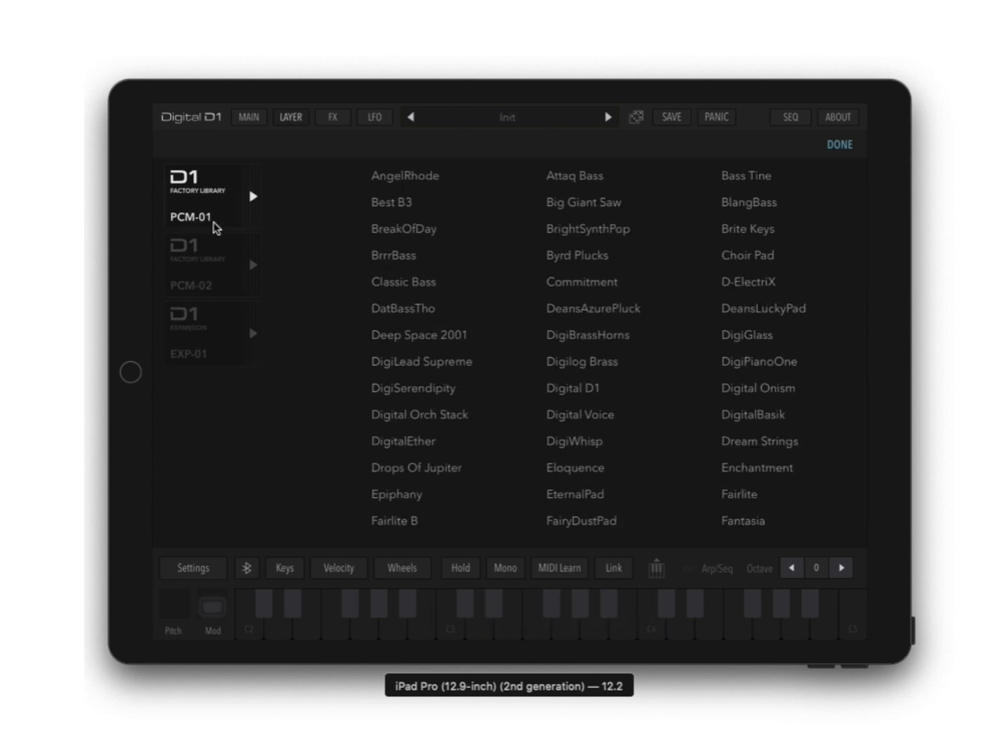
click(442, 326)
click(419, 626)
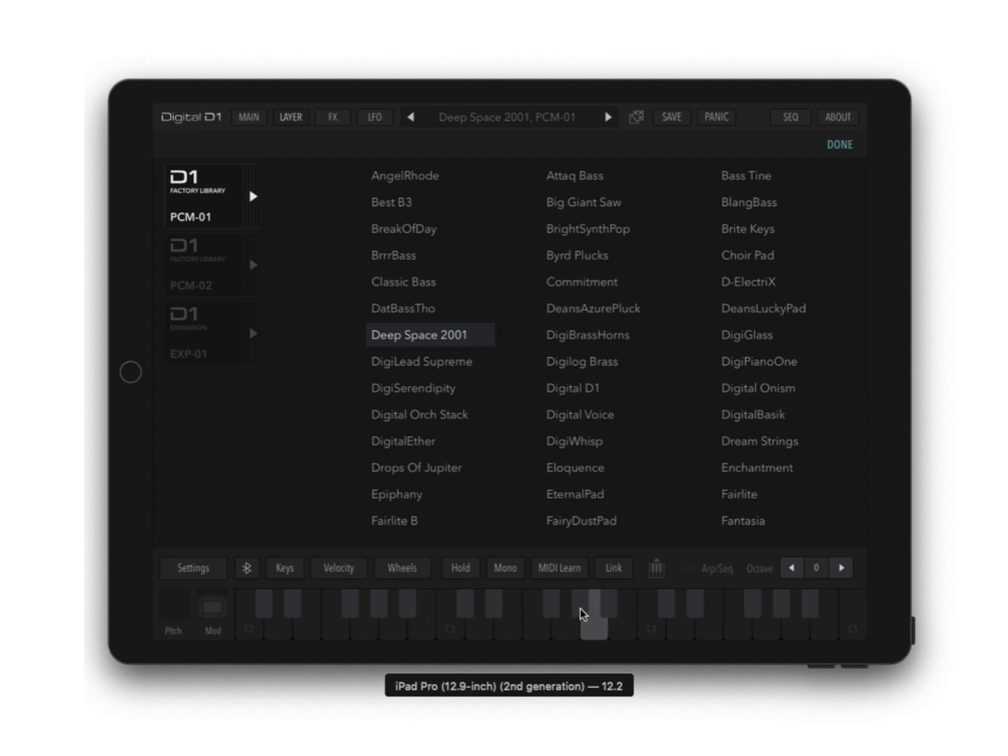
click(575, 412)
click(561, 634)
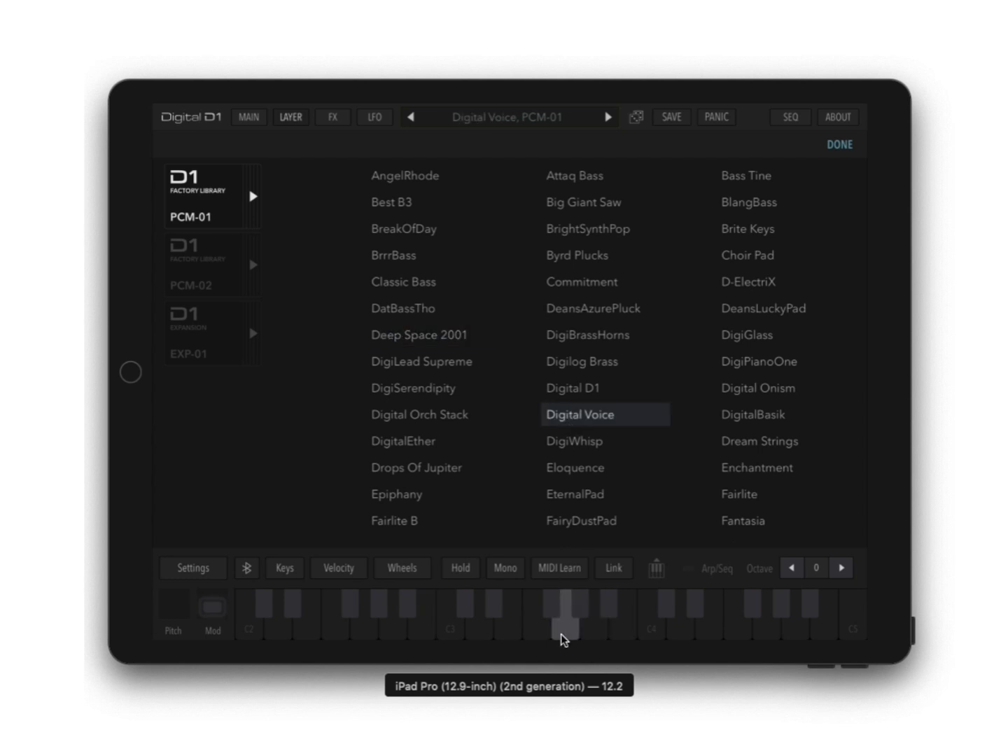
click(741, 637)
Audition Digital Onism and Digital D1, then settle on DigitalEther and play it.
click(744, 394)
click(693, 609)
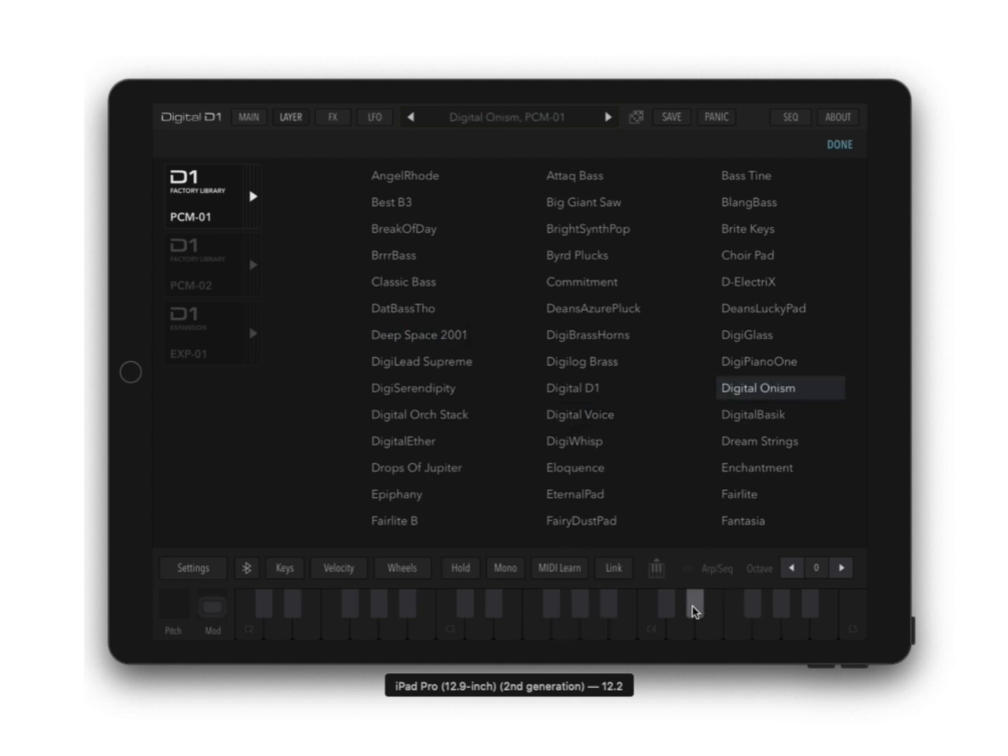
click(599, 626)
click(508, 624)
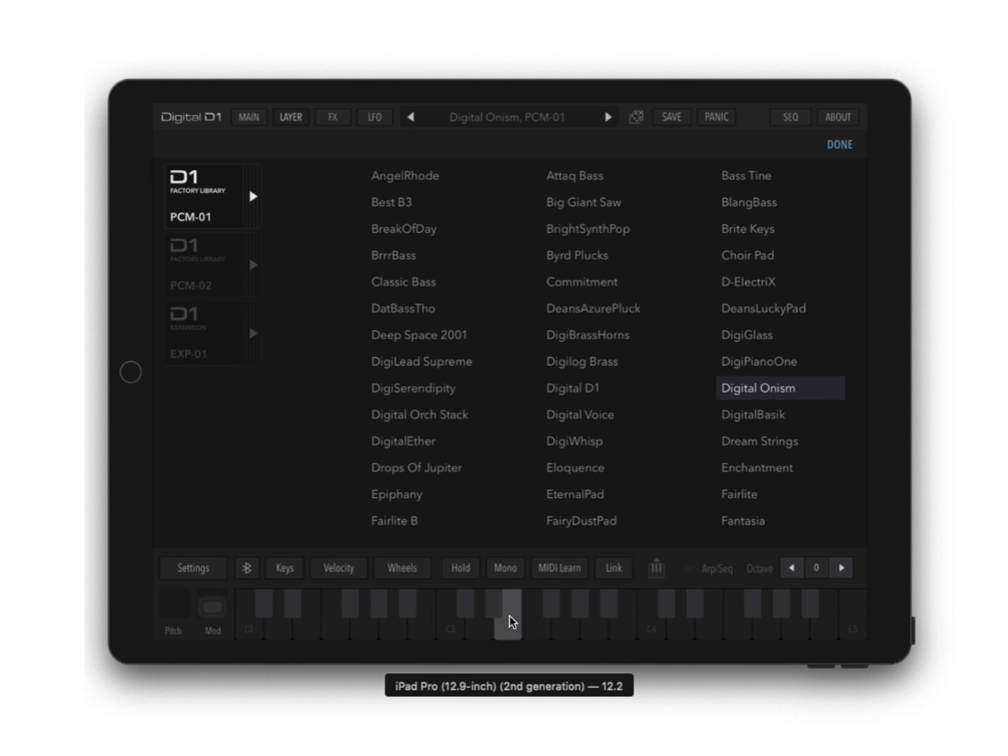
click(592, 394)
click(564, 610)
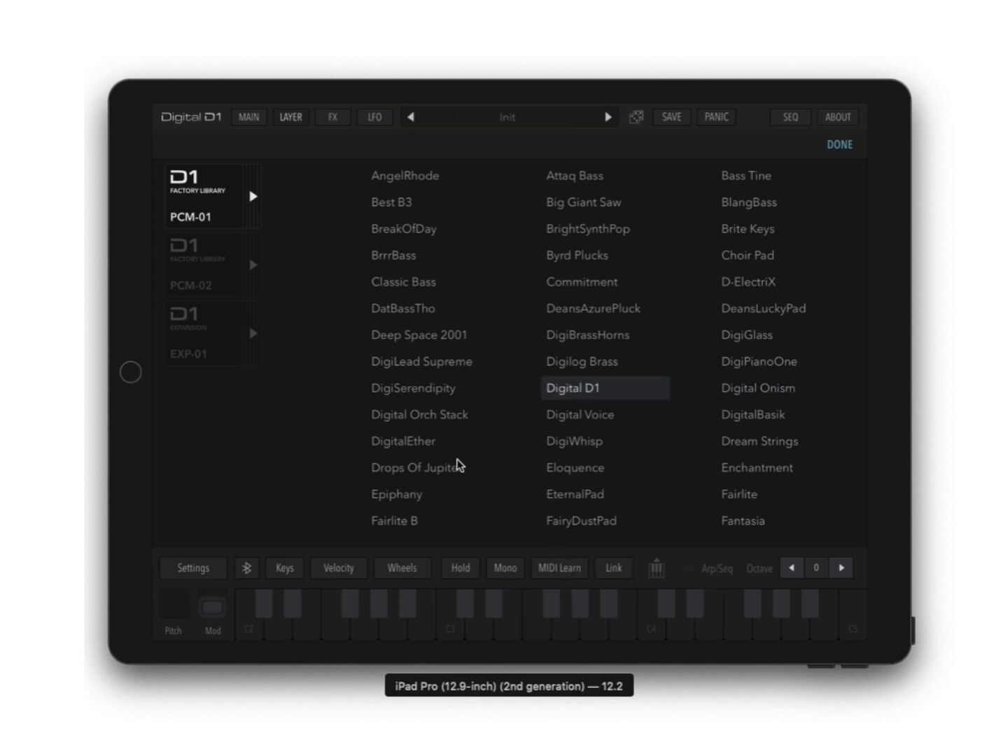
click(418, 444)
click(482, 631)
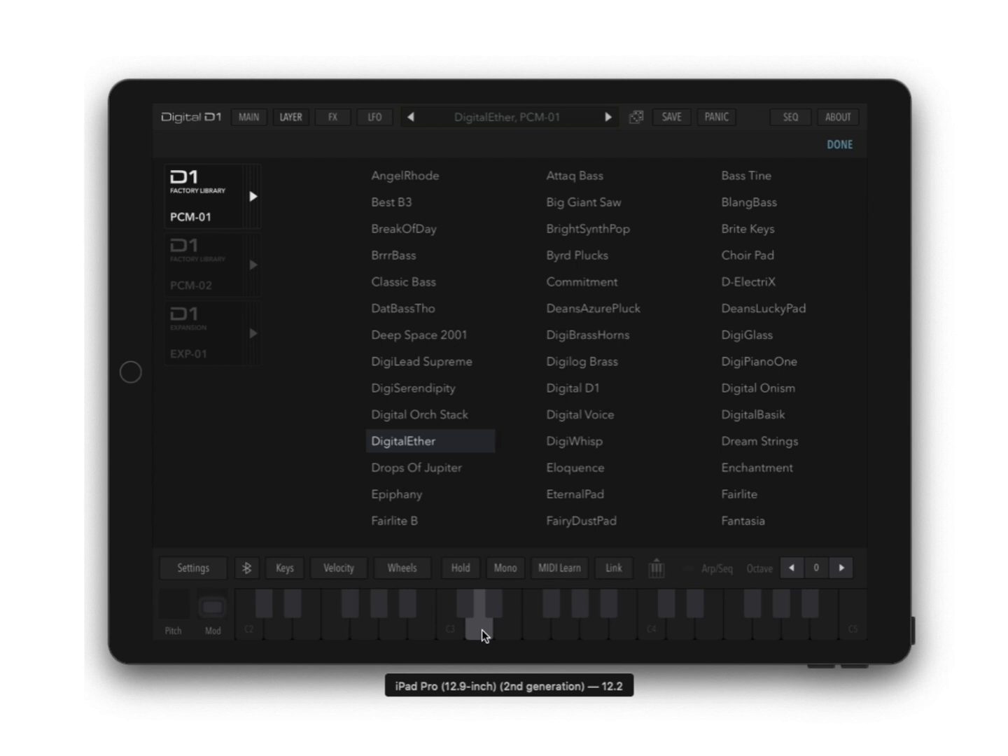
Back in the layer editor, nudge Layer Mix to about 49% and play C3 and E3.
click(838, 146)
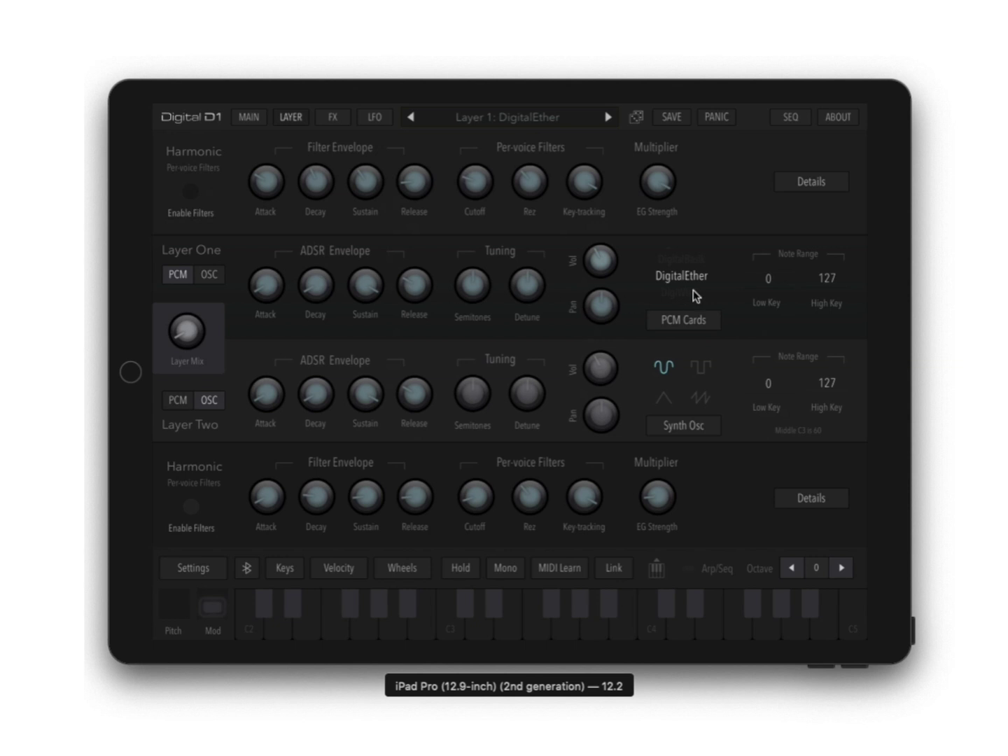
click(563, 638)
click(192, 342)
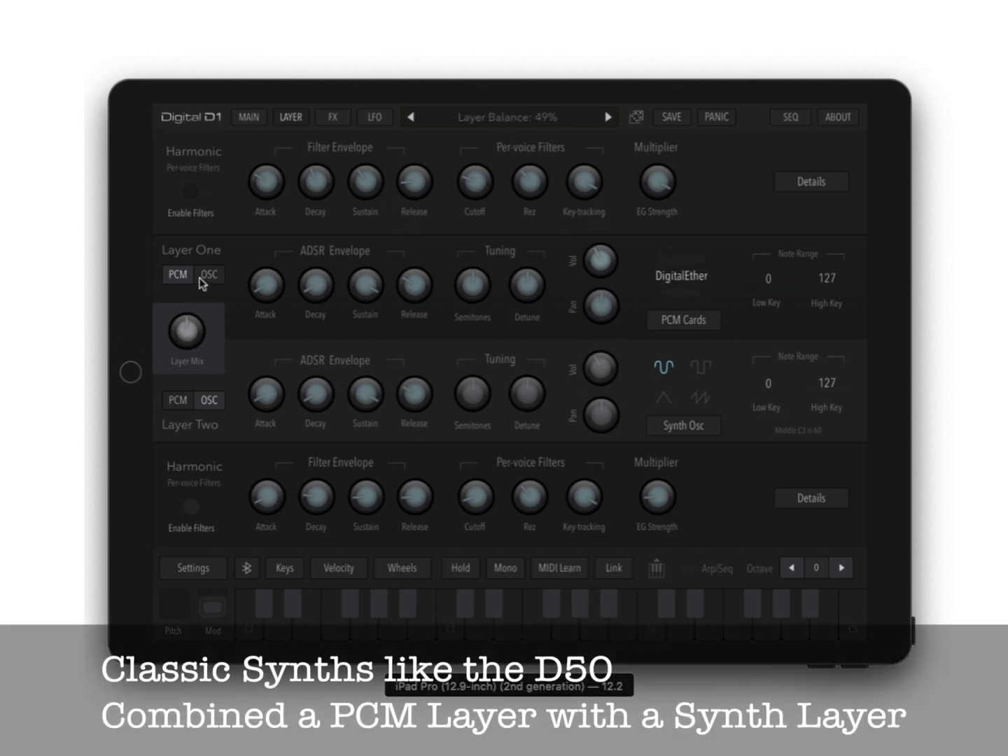
click(446, 634)
click(508, 636)
click(518, 637)
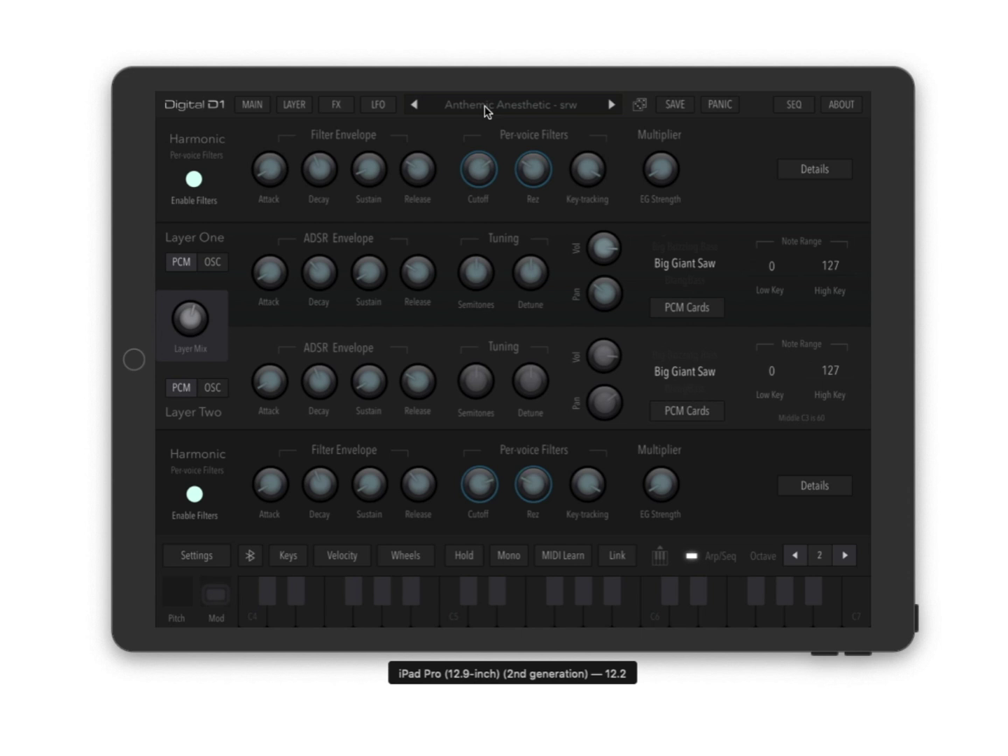
Step through Autumnal, Background Computation, Blue Lagoon Arp and Cashmere Trap Pluck, playing C3 on Blue Lagoon Arp.
click(611, 104)
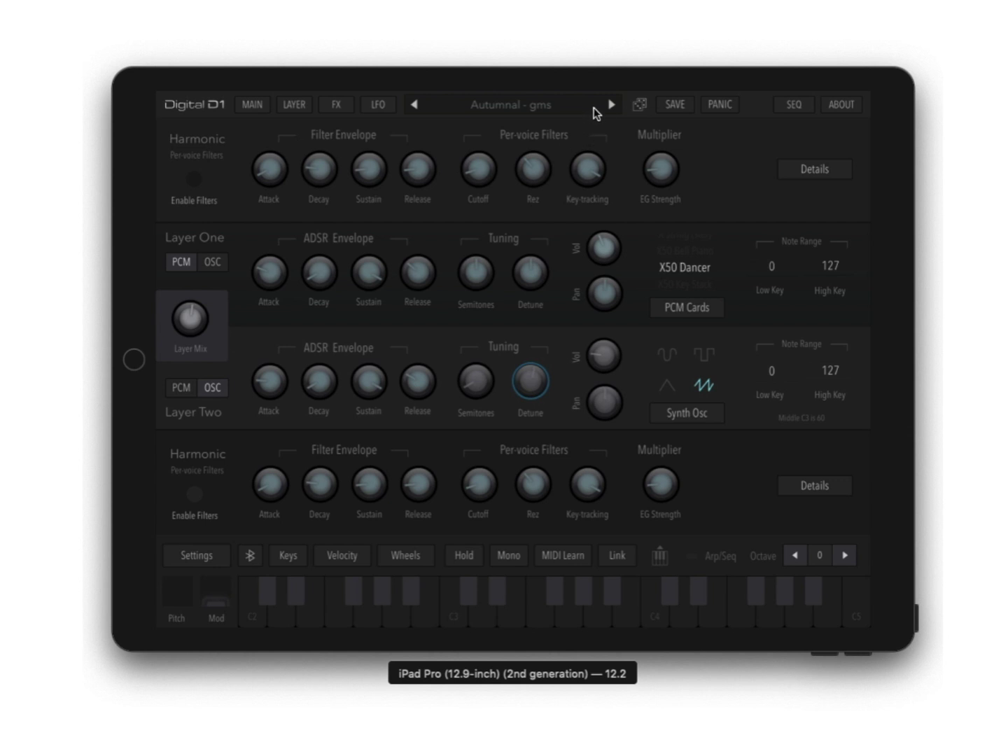
click(609, 104)
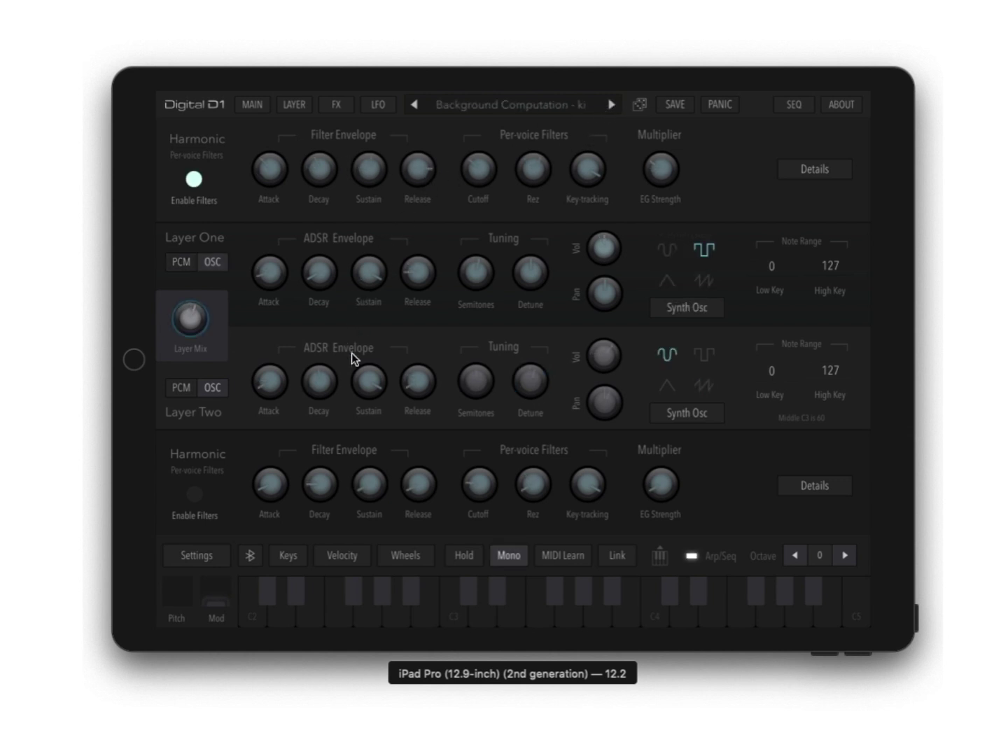
click(611, 105)
click(454, 601)
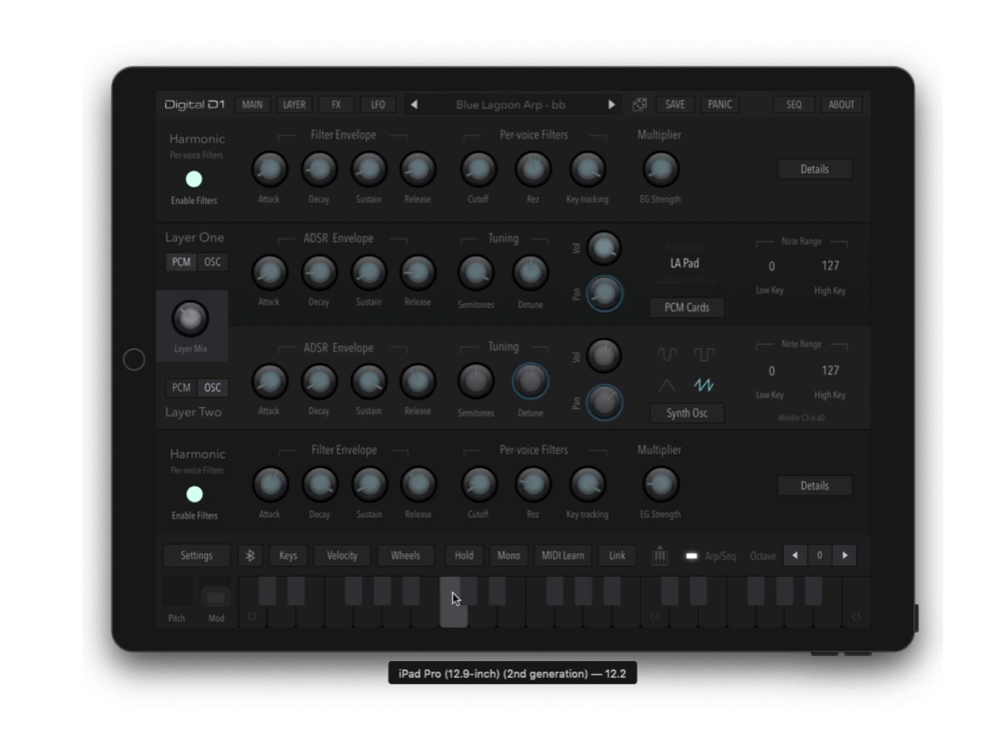
click(611, 104)
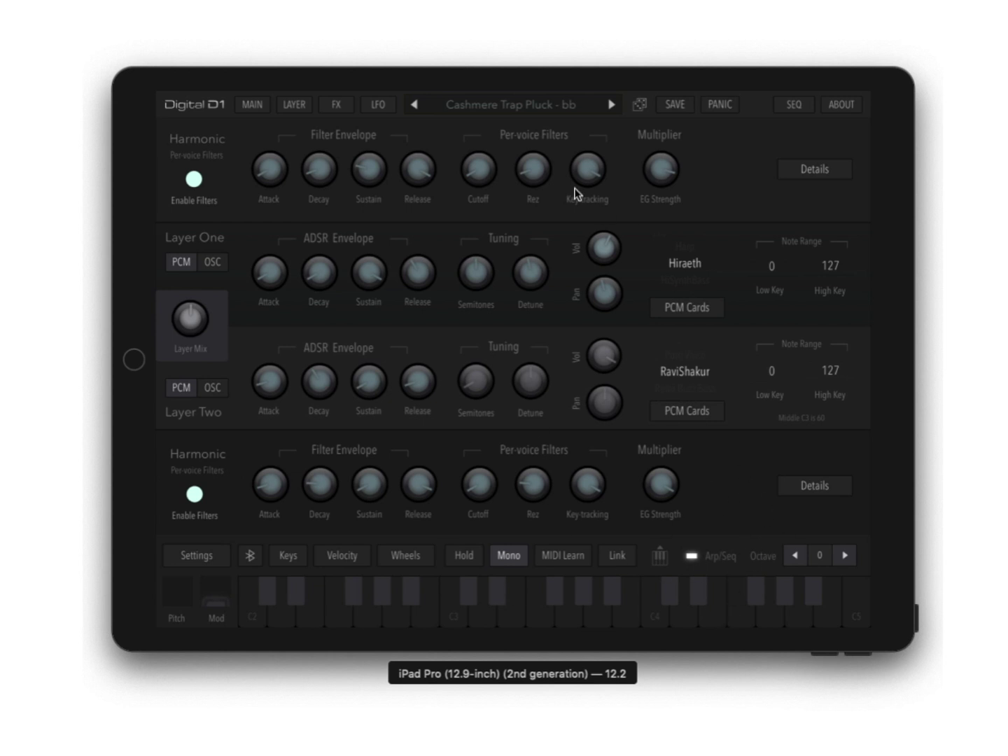
Duplicate Cashmere Trap Pluck - bb into the User bank as preset 2 • 6.
click(551, 112)
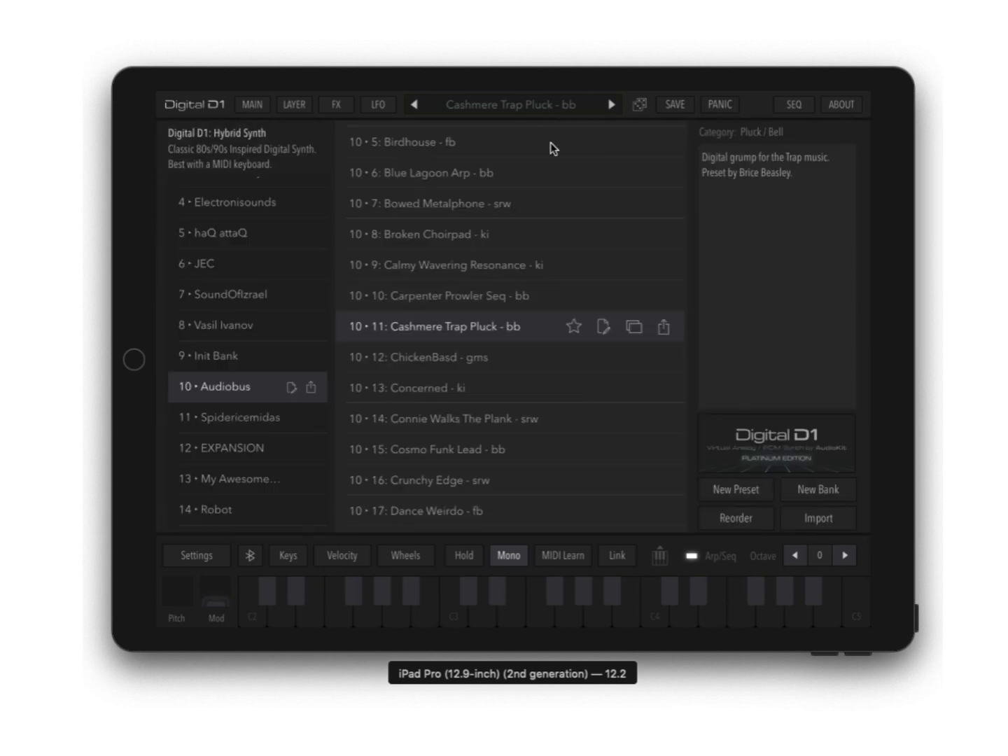
click(633, 328)
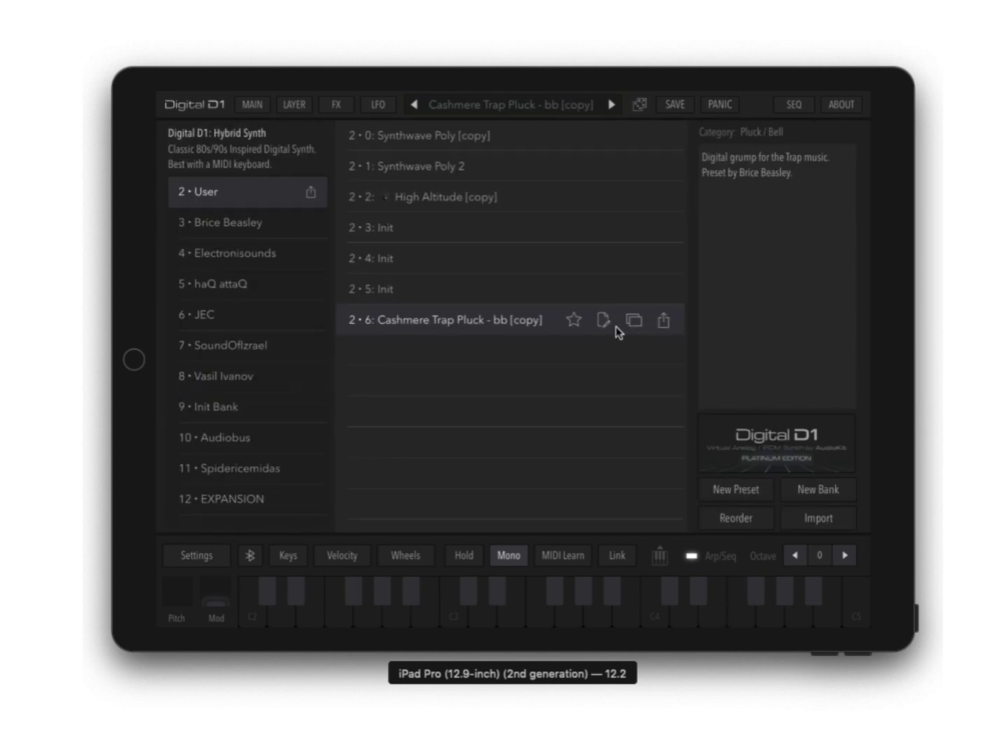
click(299, 111)
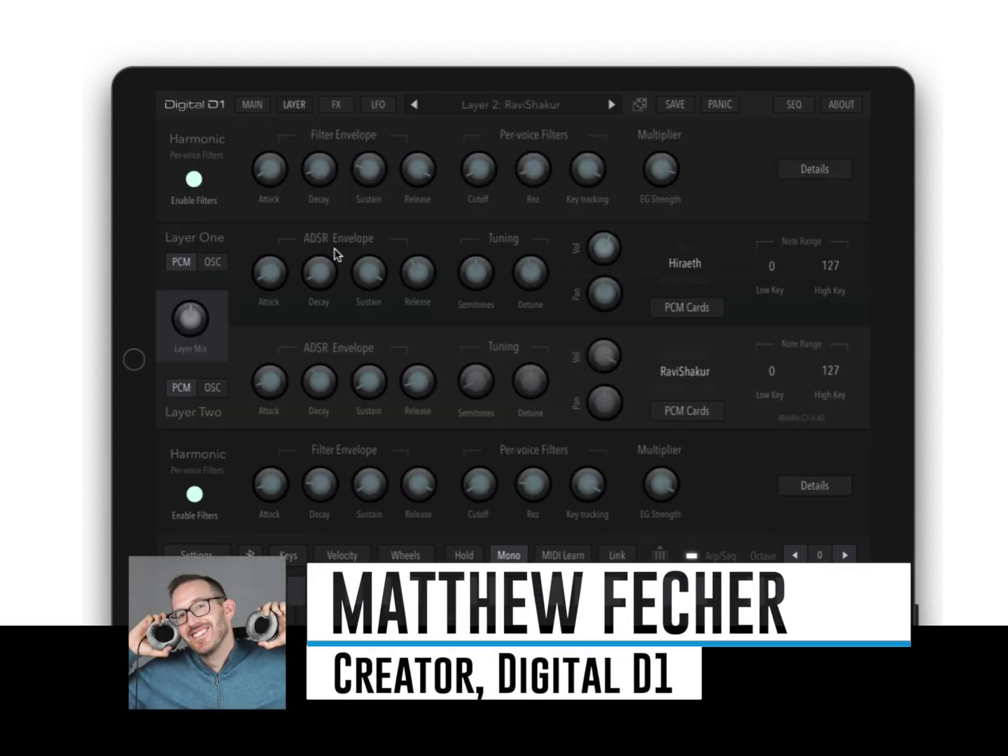
Raise the upper filter envelope attack and filter EG strength, then play a note sliding down to B2.
drag(272, 186, 272, 144)
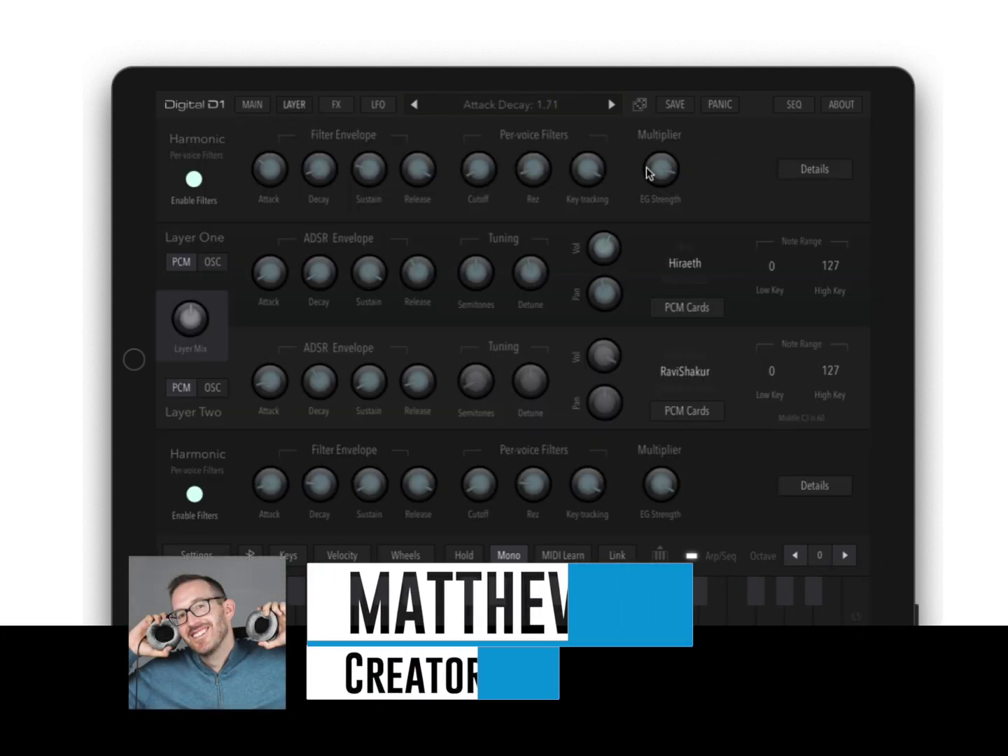
drag(649, 168, 577, 148)
click(435, 617)
mouse_move(435, 616)
mouse_down()
mouse_move(508, 610)
mouse_move(383, 616)
mouse_up()
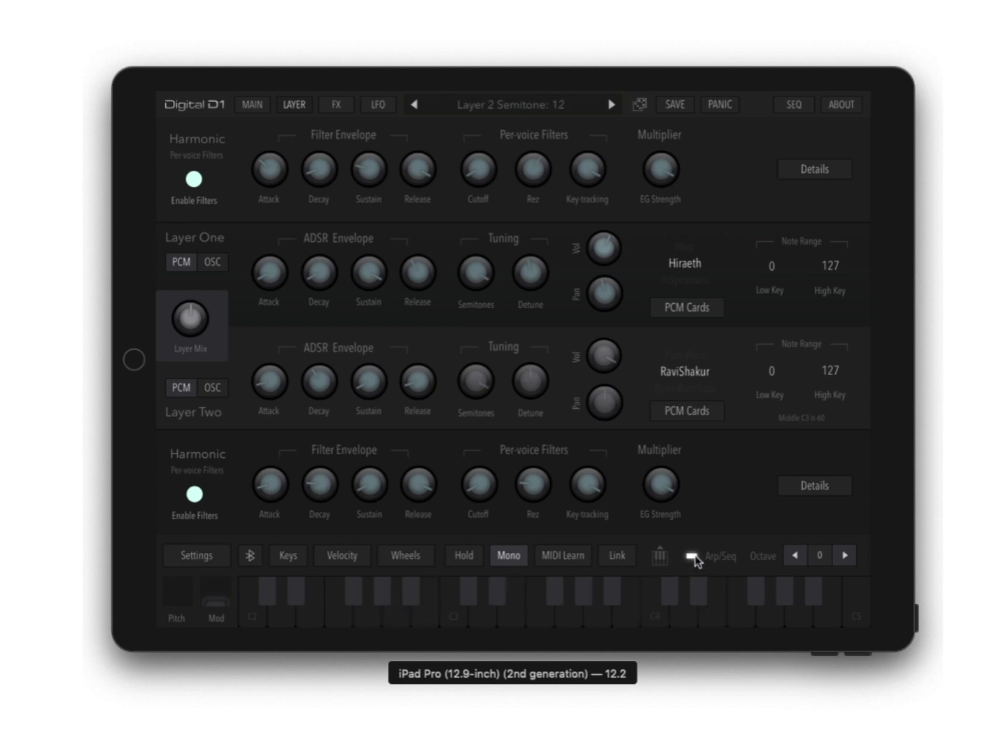